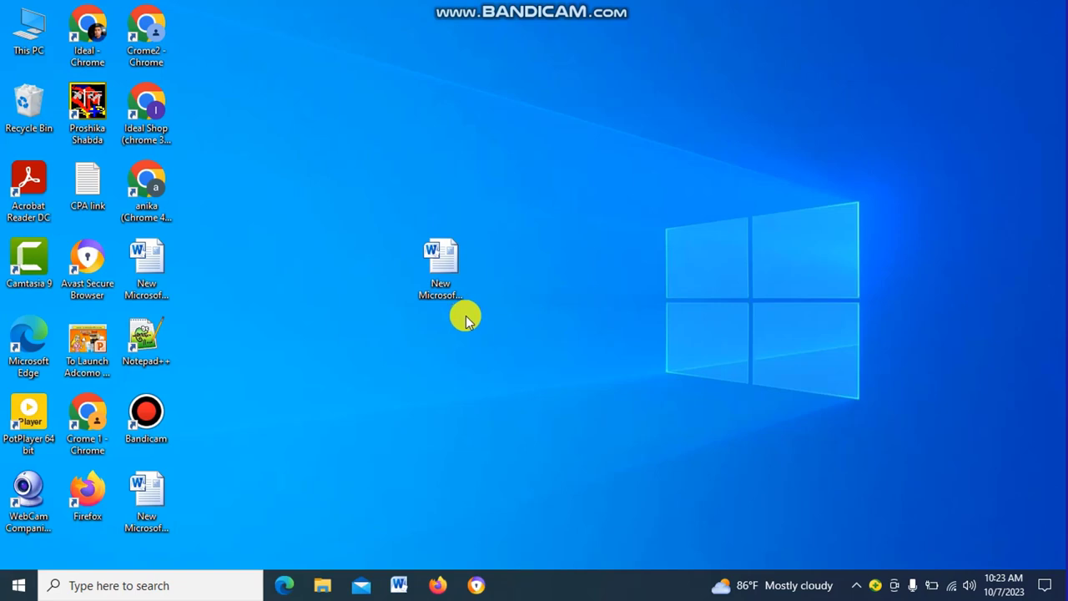
Open the Berger Home Diaries Word document from the desktop
double_click(442, 267)
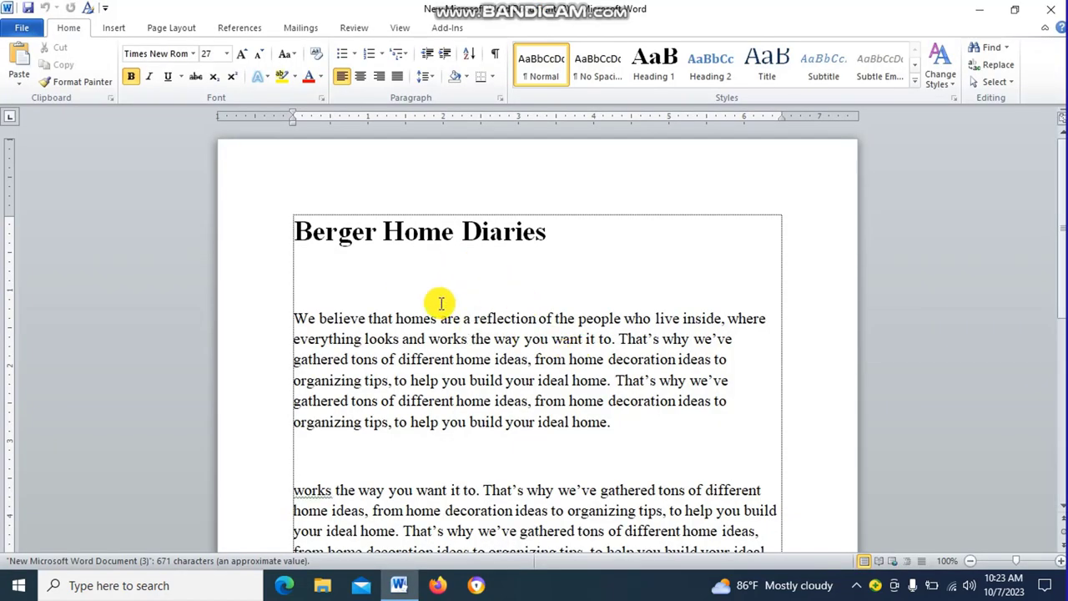
Review the document and select the 'Berger Home Diaries' heading text
scroll(517, 327, down, 2)
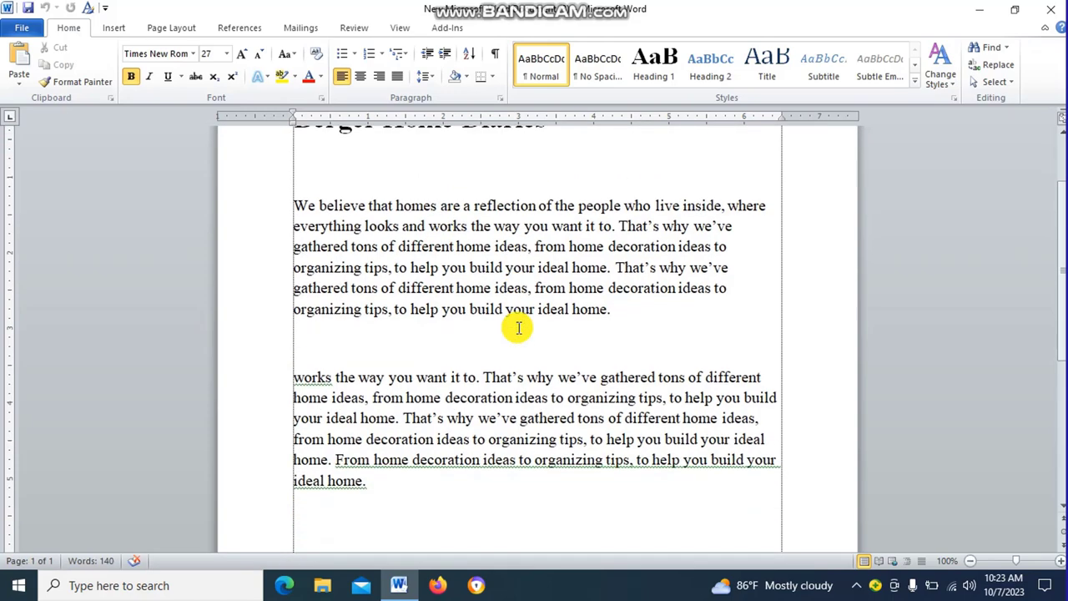
scroll(518, 328, up, 2)
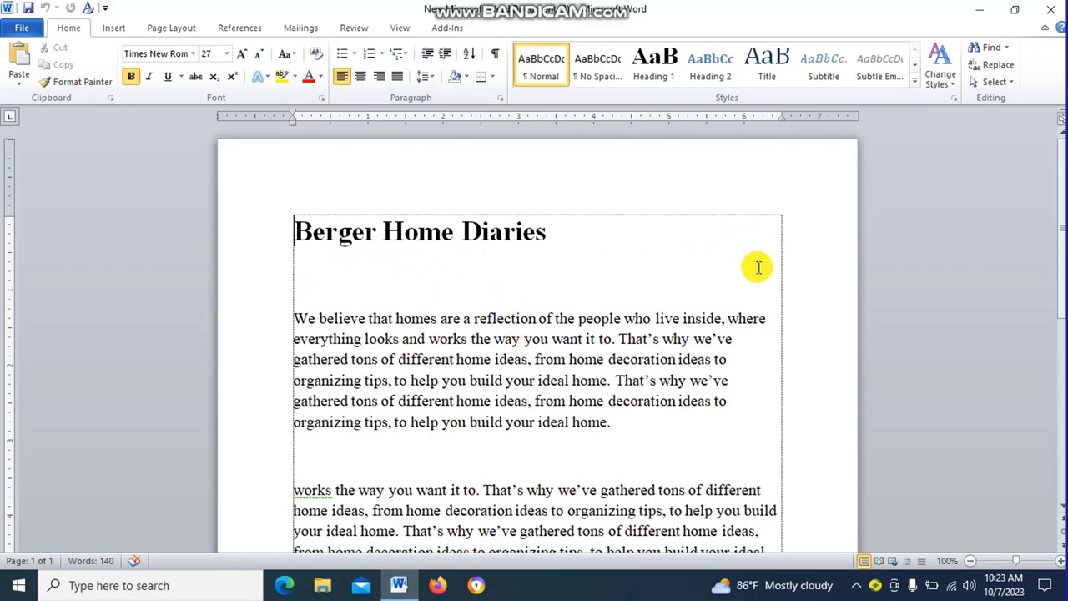
scroll(756, 265, down, 3)
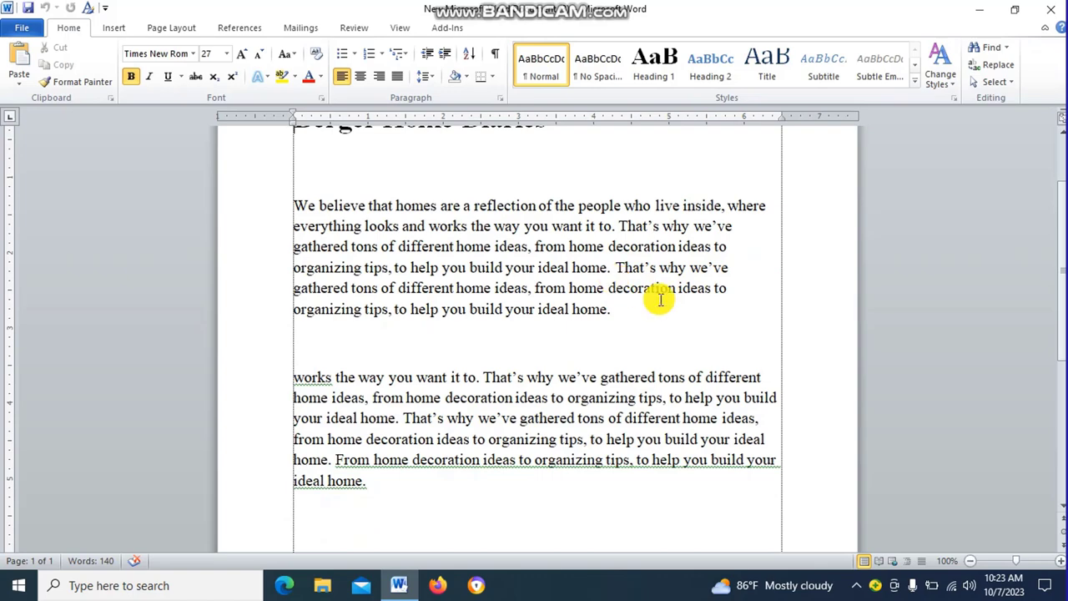
scroll(655, 287, up, 3)
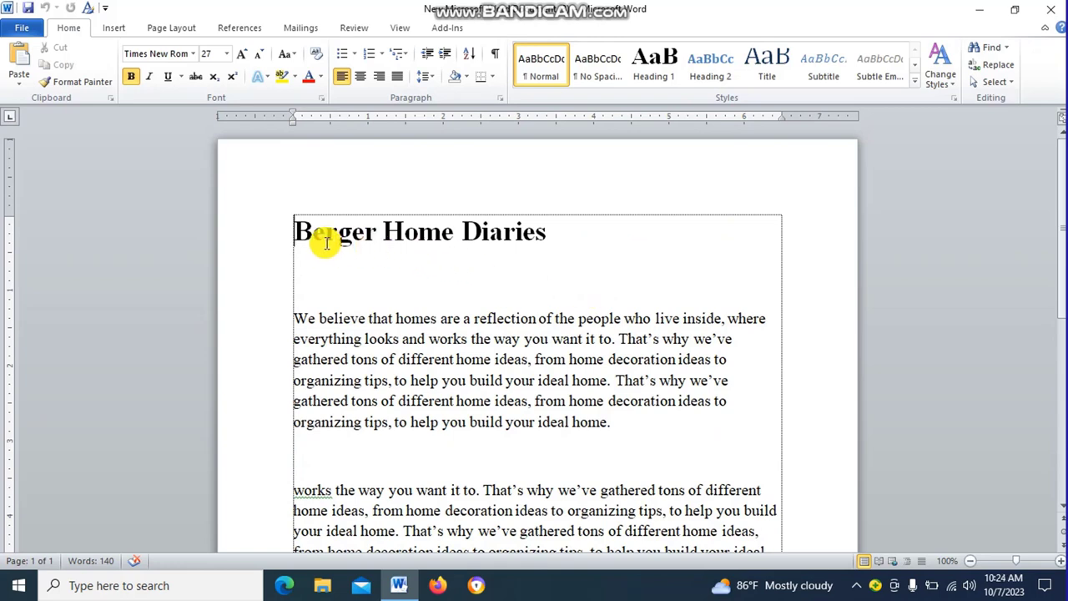
click(568, 238)
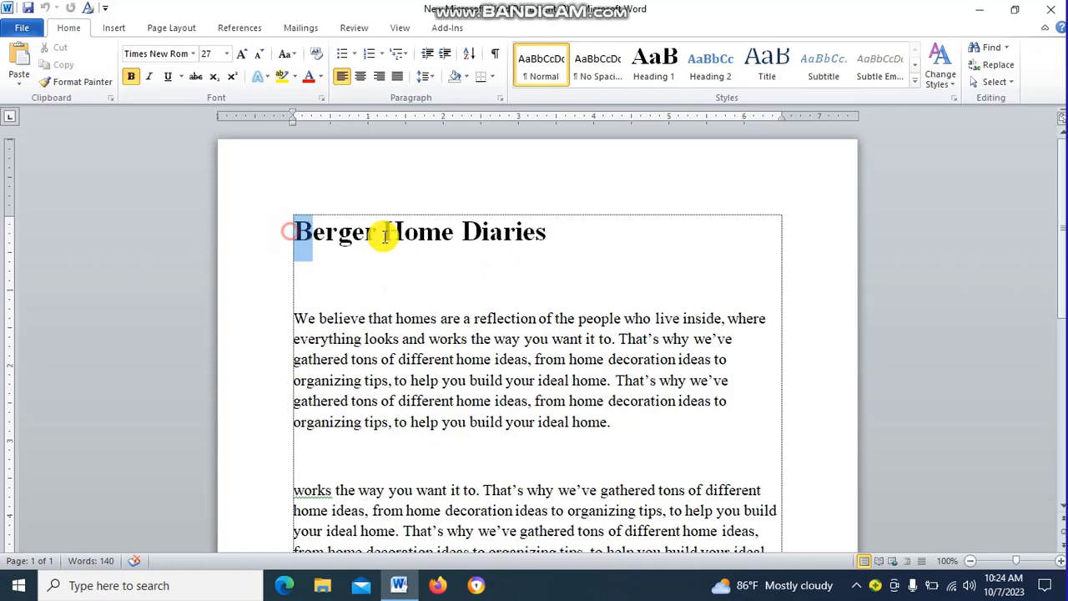
drag(296, 231, 553, 238)
Center the 'Berger Home Diaries' heading, after briefly trying Ctrl+E and left alignment
click(551, 240)
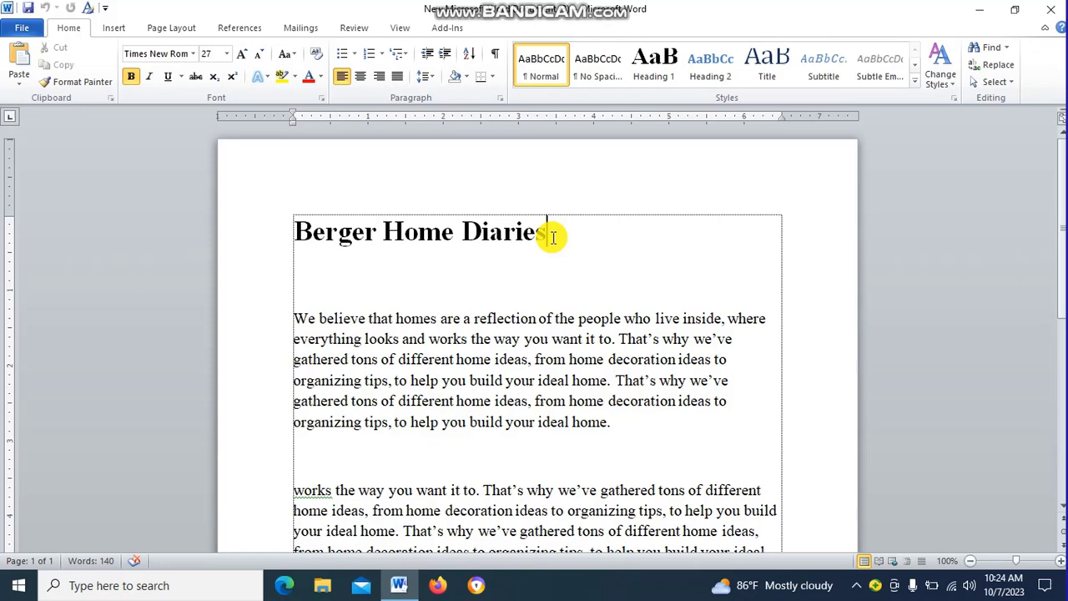
key(ctrl+e)
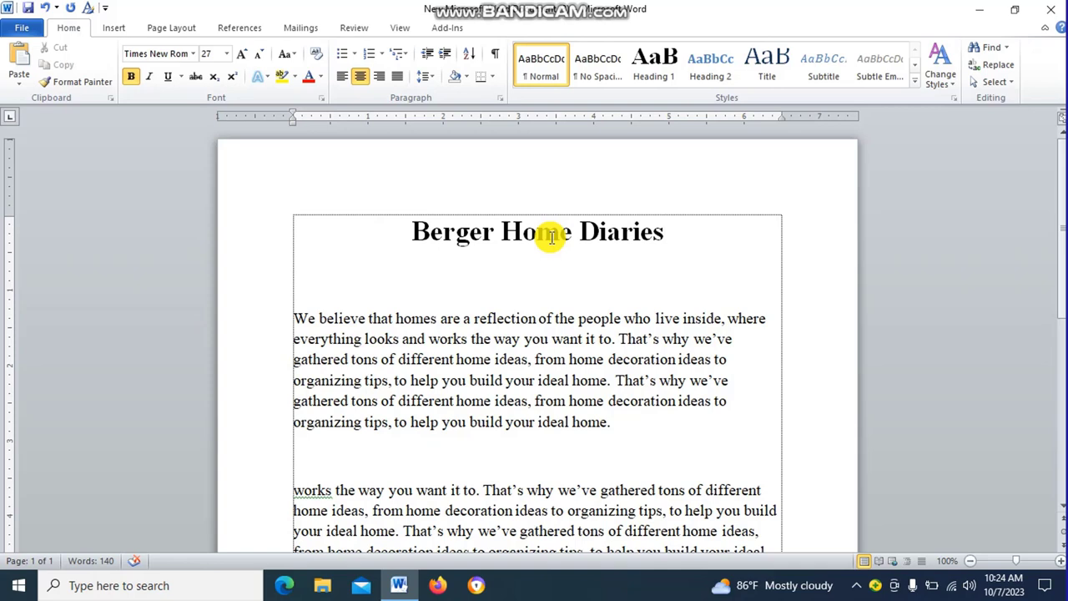
key(ctrl+l)
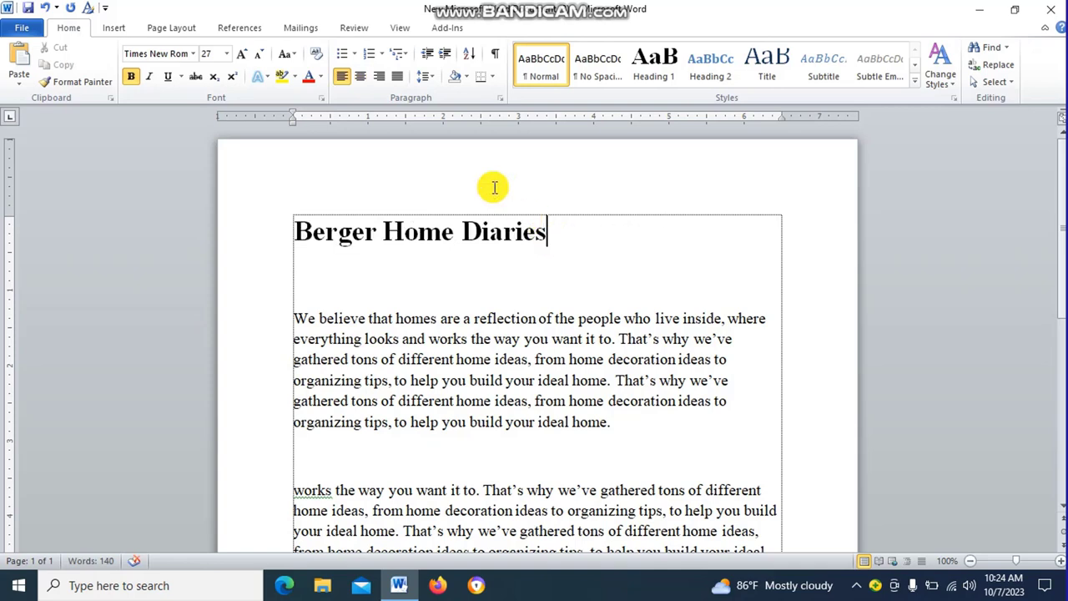
click(361, 78)
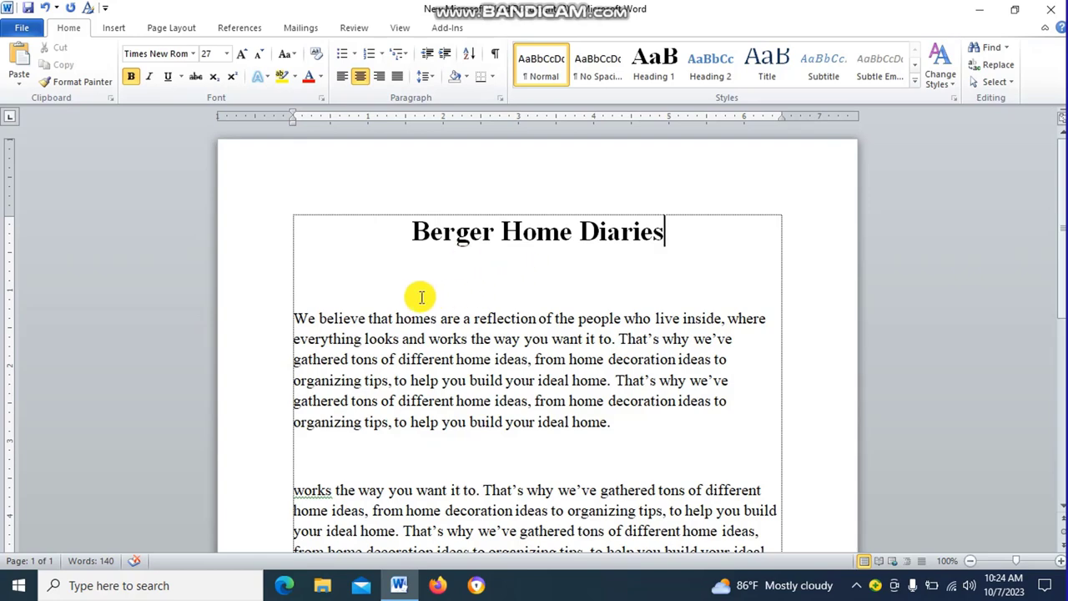
scroll(401, 297, down, 2)
drag(293, 243, 619, 484)
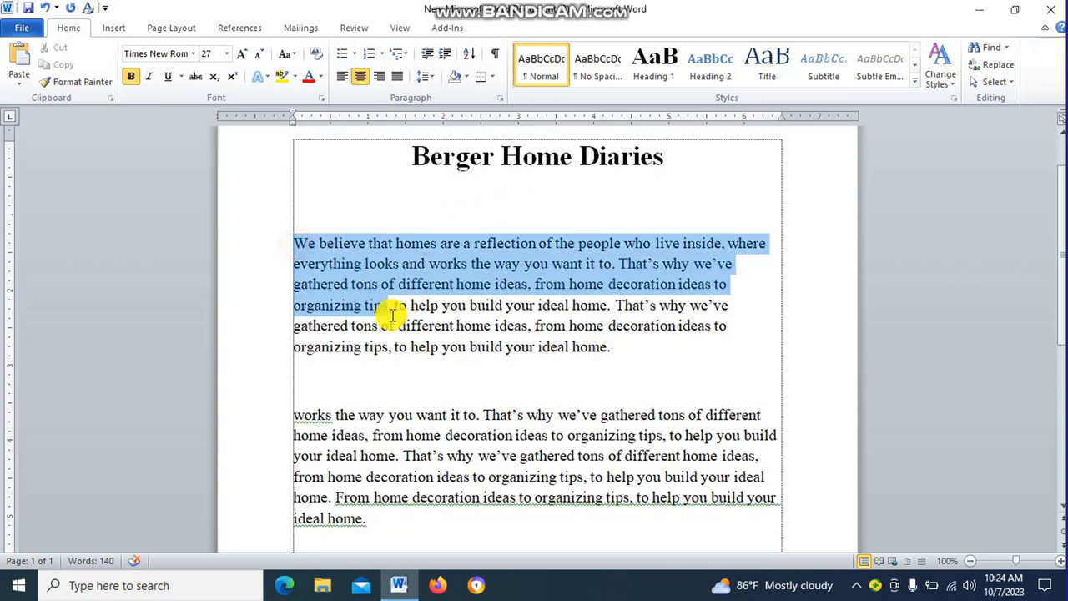
click(638, 375)
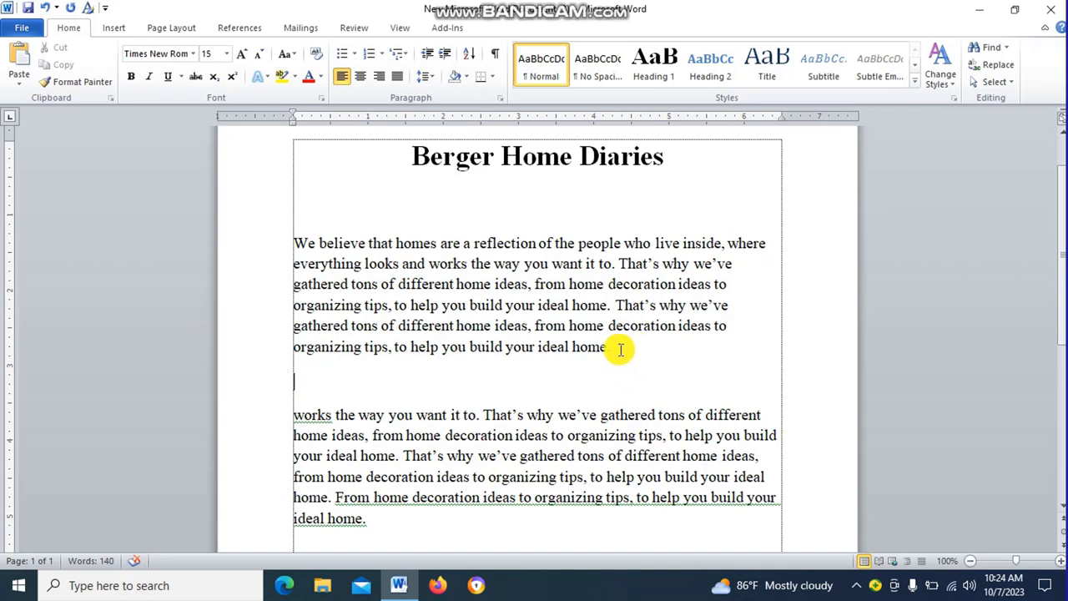
click(292, 242)
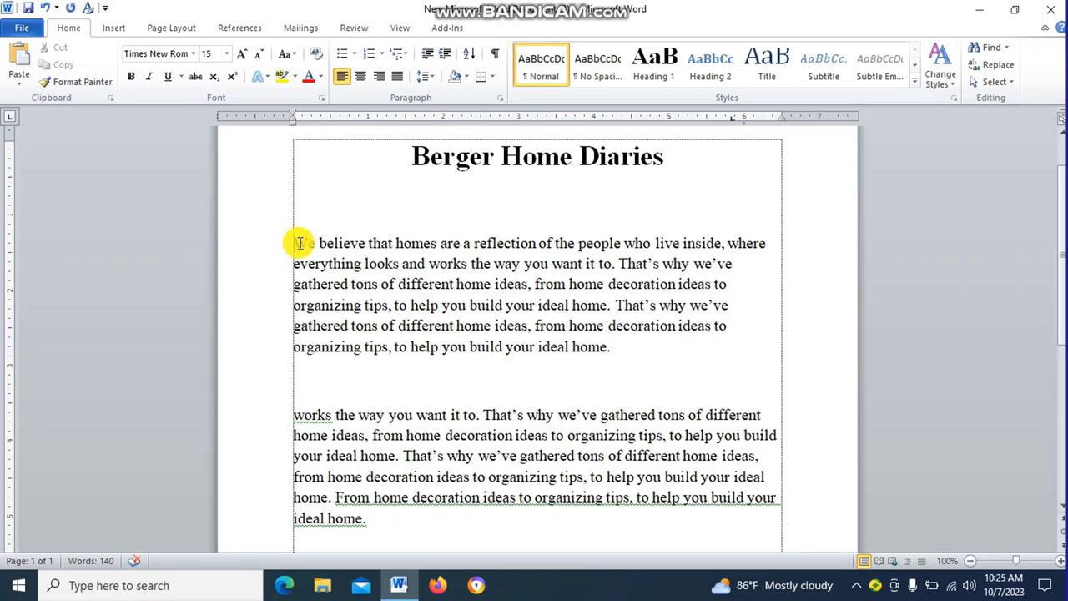
drag(294, 243, 755, 243)
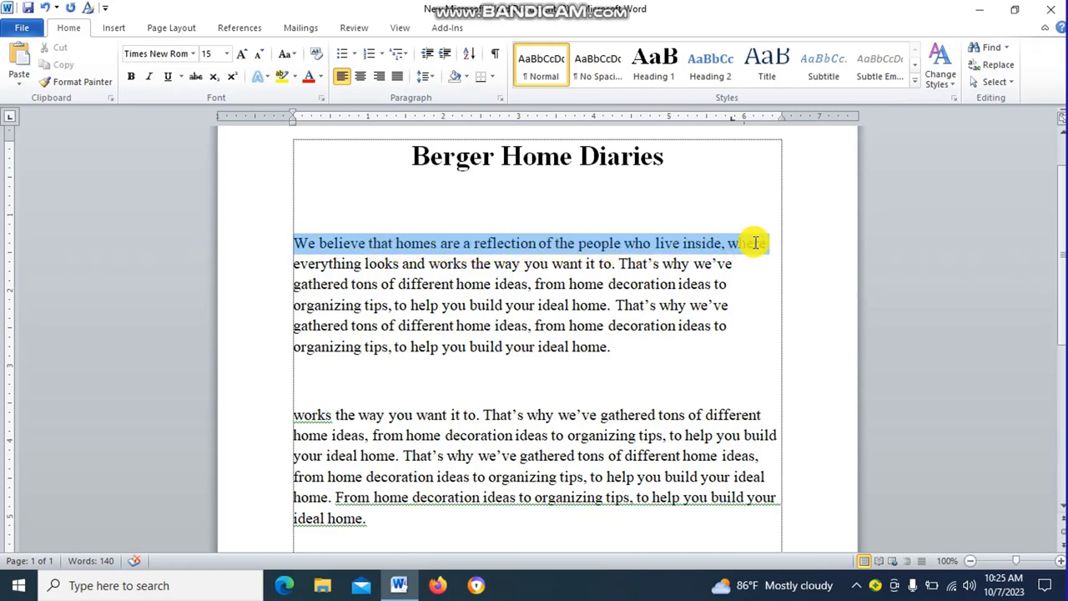
click(739, 284)
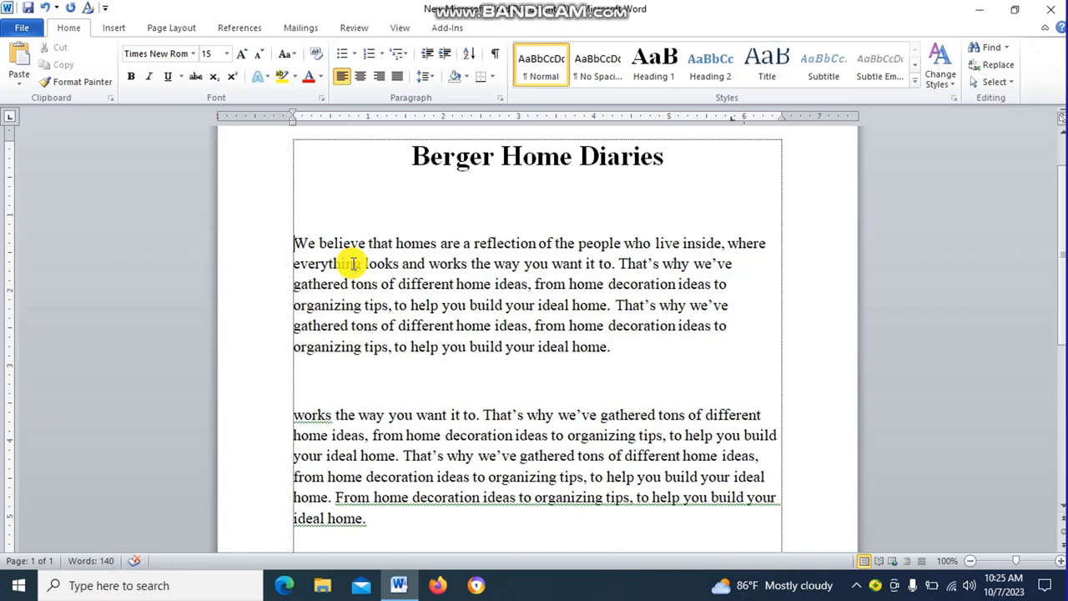
key(shift+Right)
key(shift+Right)
key(shift+Right)
key(shift+Right)
key(shift+Right)
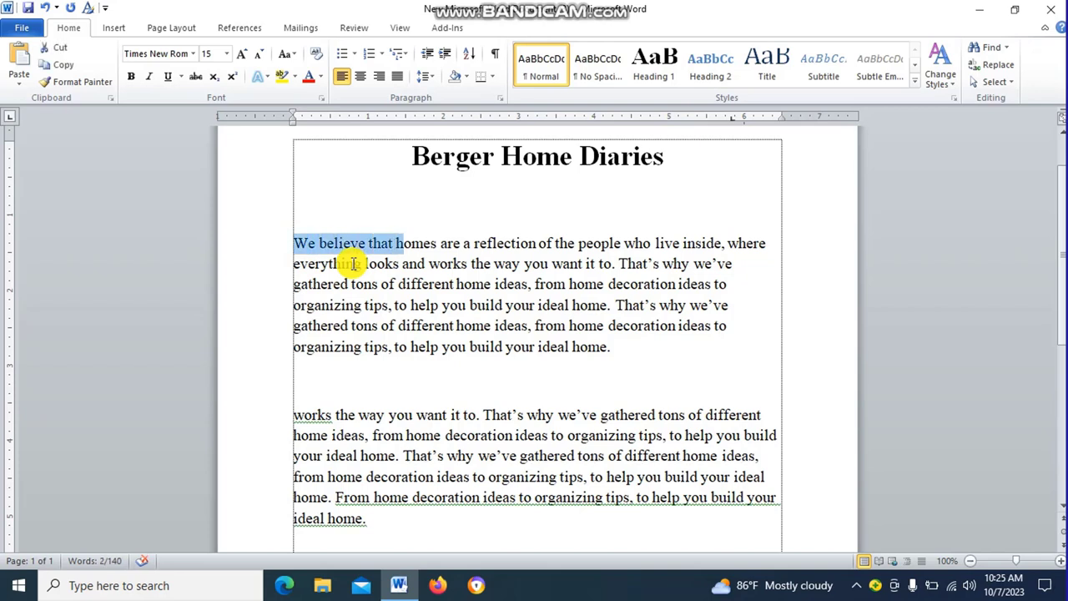
key(shift+Right)
key(shift+Right)
key(shift+Right)
key(shift+Right)
key(shift+Right)
key(shift+Right)
key(shift+Right)
key(shift+Right)
key(shift+Right)
key(shift+Right)
key(shift+Right)
key(shift+Right)
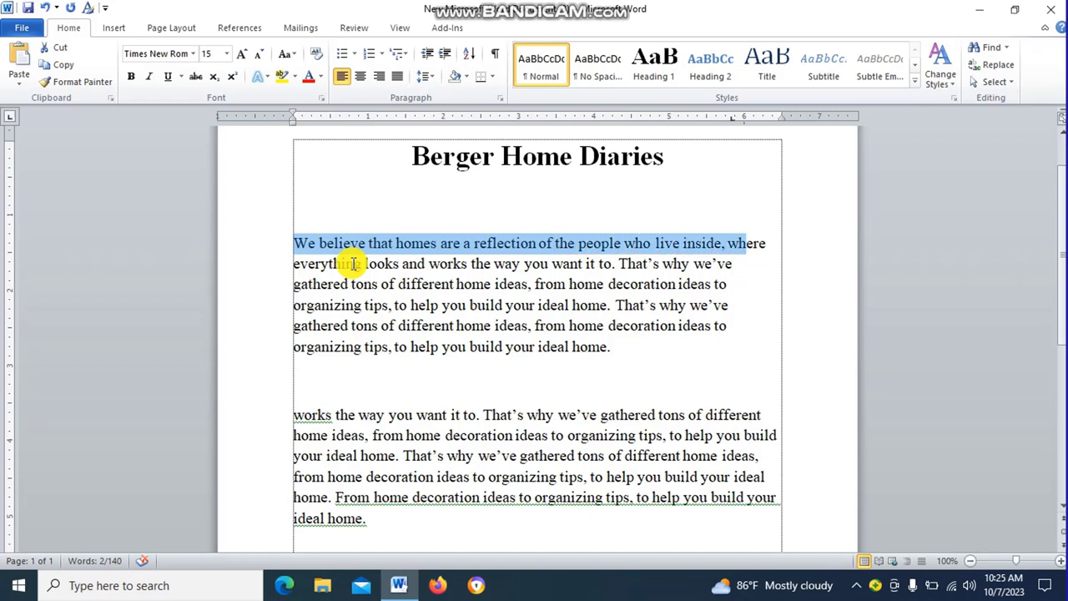
key(shift+Right)
key(shift+Right)
key(shift+Right)
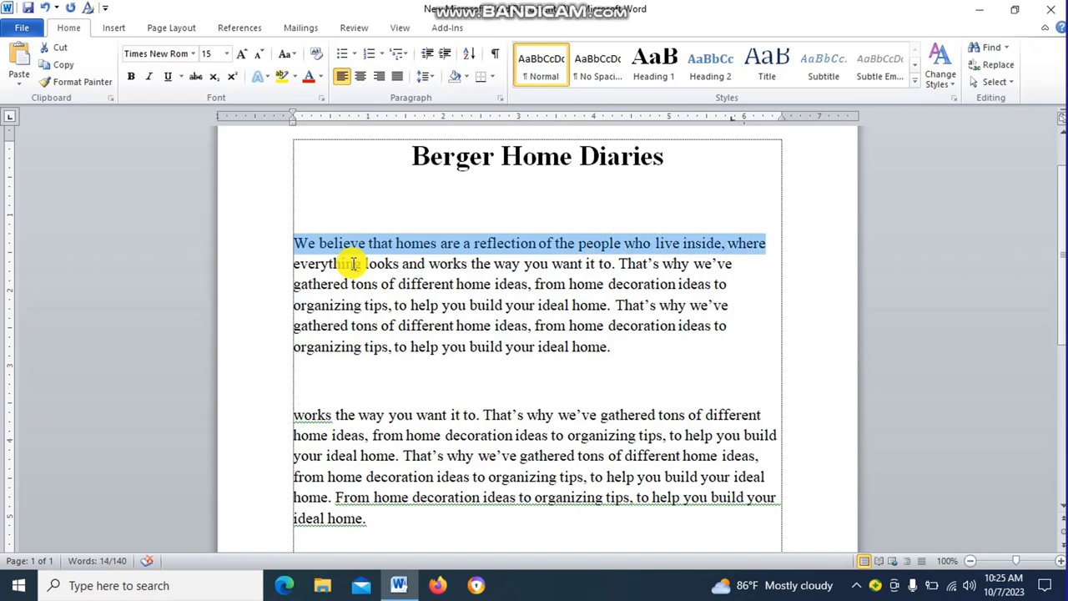
click(470, 264)
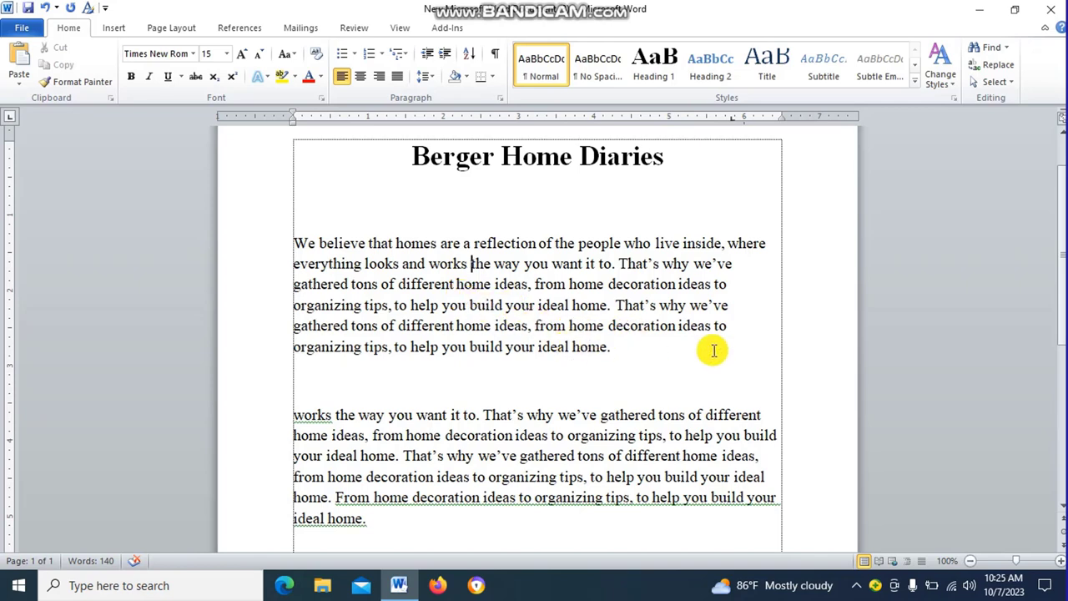
double_click(769, 244)
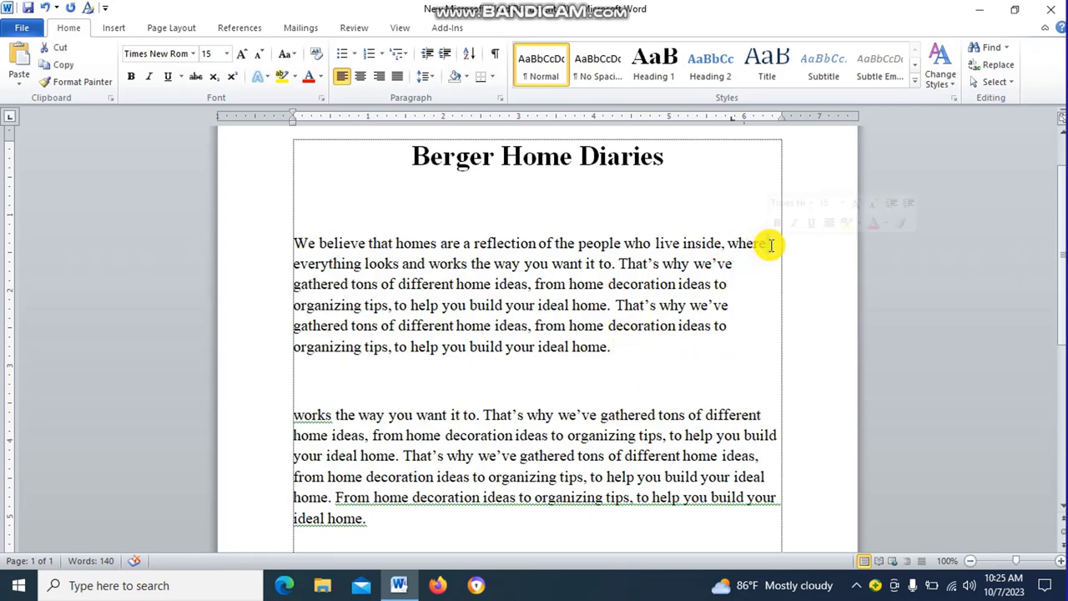
click(771, 245)
key(Return)
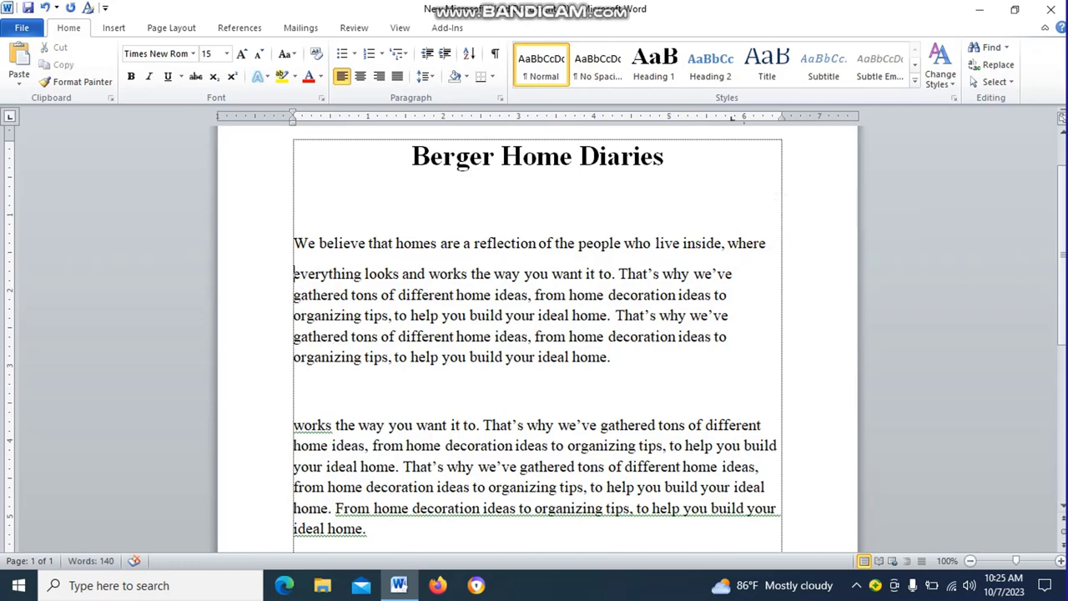
key(Return)
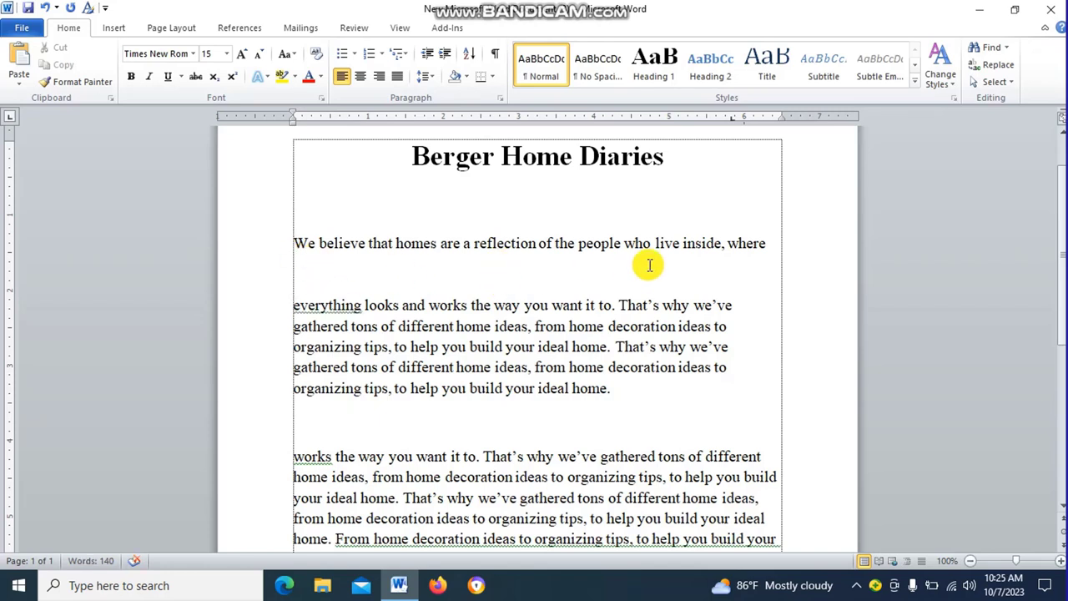
key(Delete)
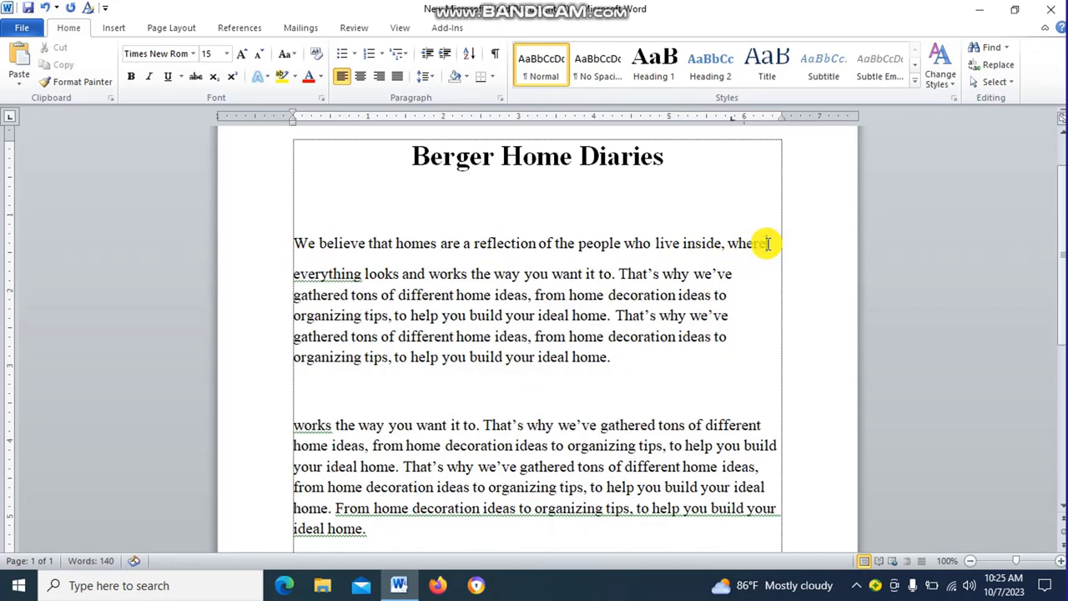
key(Delete)
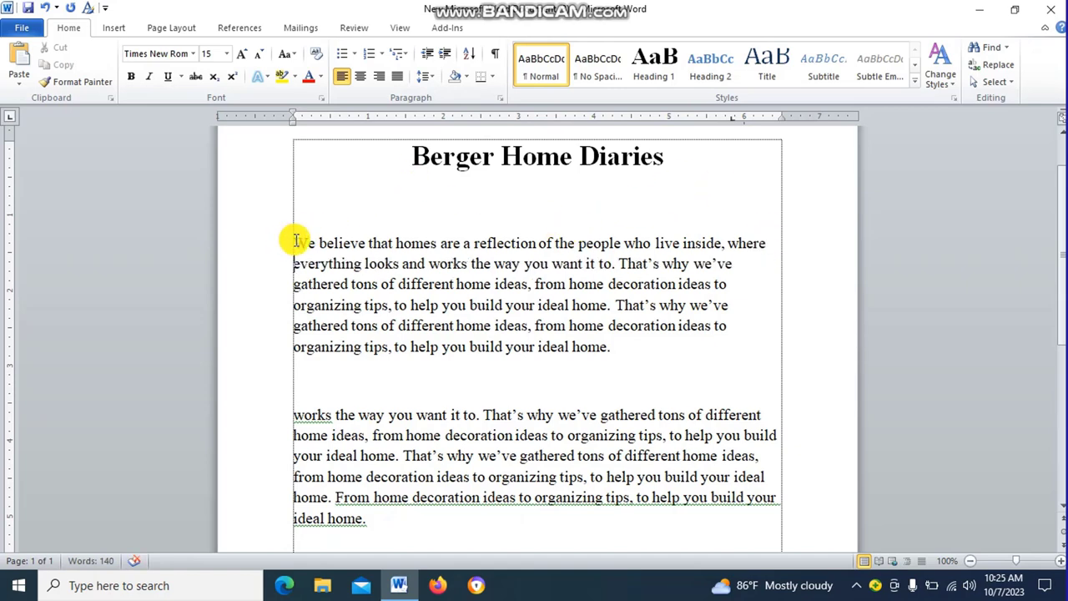
click(415, 157)
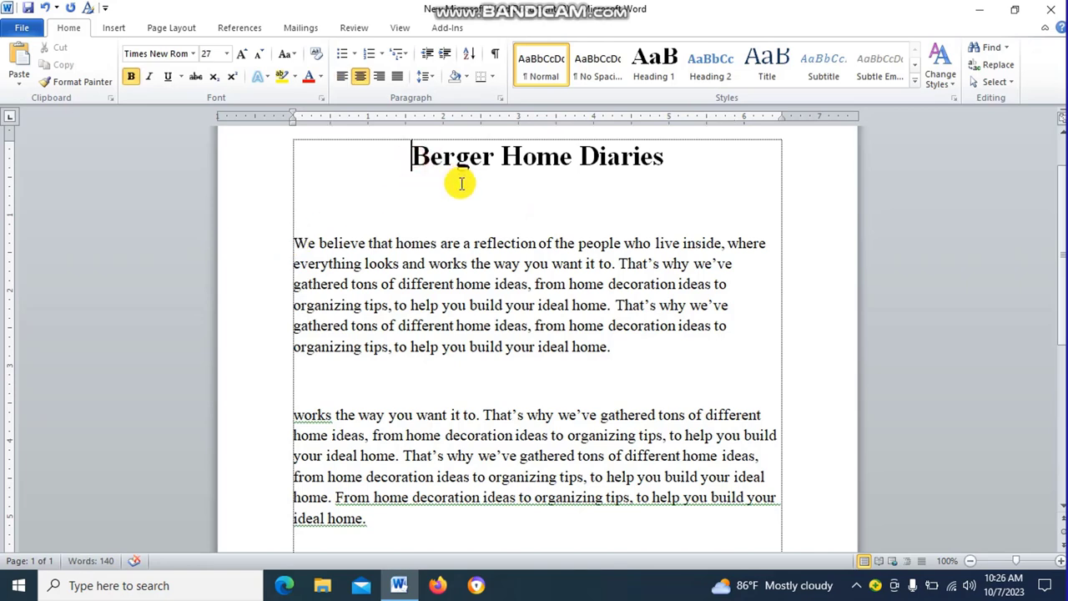
Delete letters at the heading's start and end, then undo each deletion
key(Delete)
key(Delete)
key(Delete)
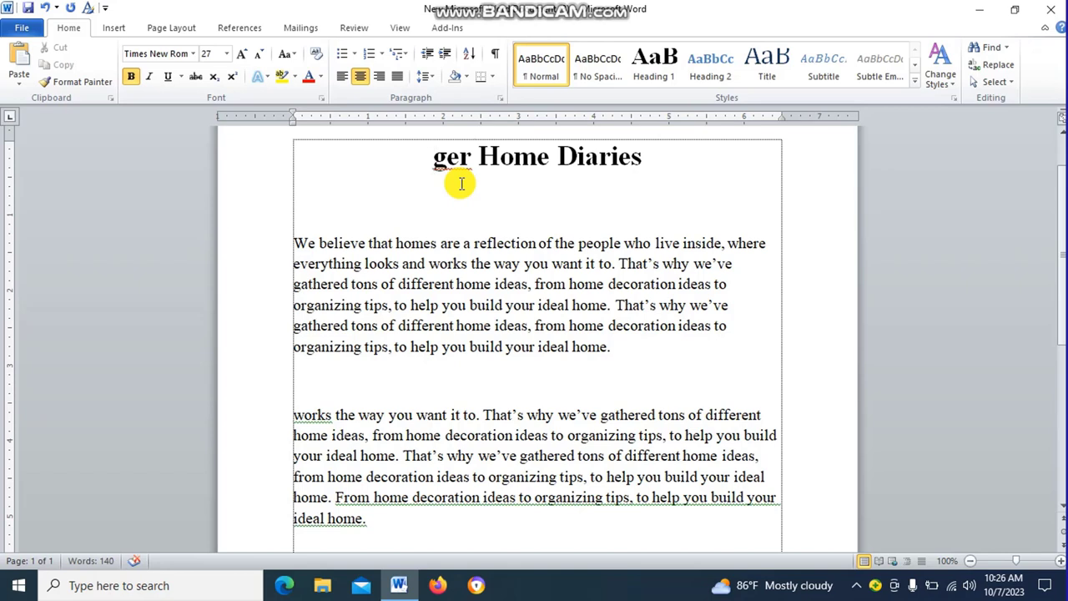
key(ctrl+z)
key(ctrl+z)
key(ctrl+z)
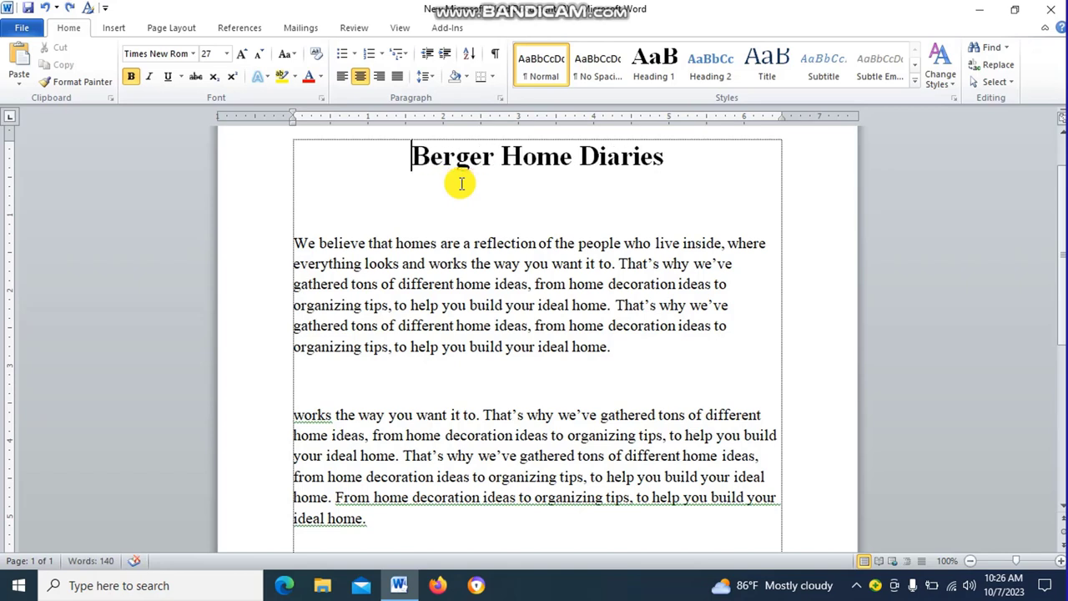
click(679, 157)
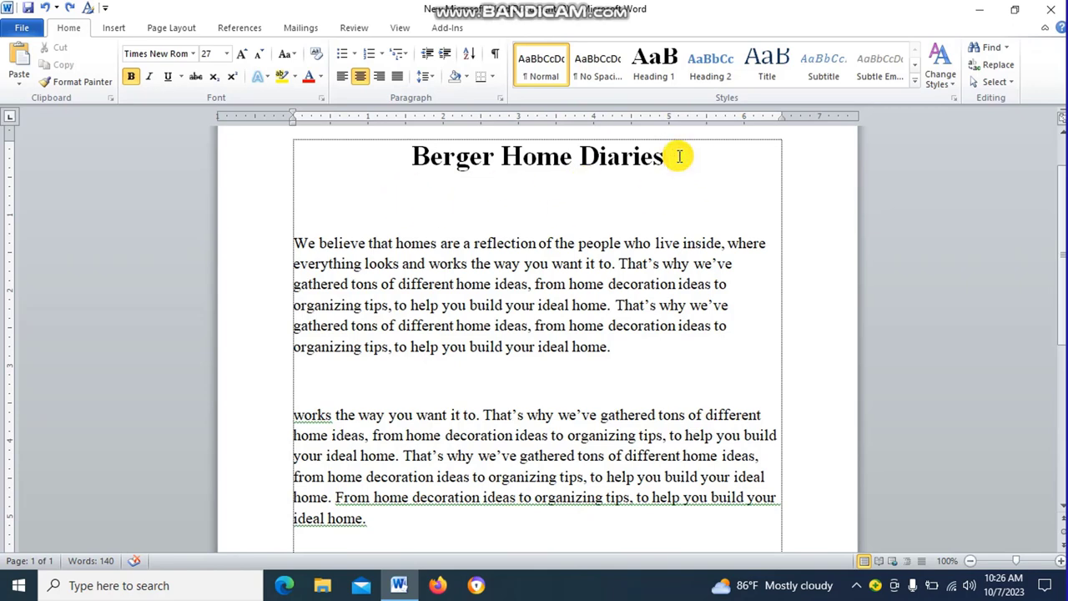
key(BackSpace)
key(BackSpace)
key(BackSpace)
key(BackSpace)
key(BackSpace)
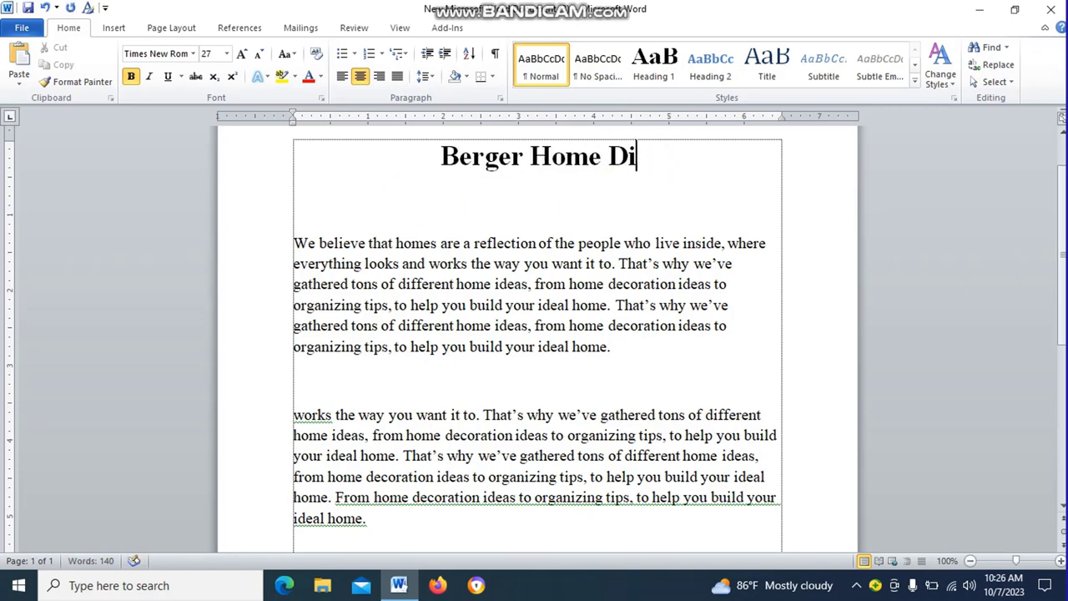
key(ctrl+z)
key(ctrl+z)
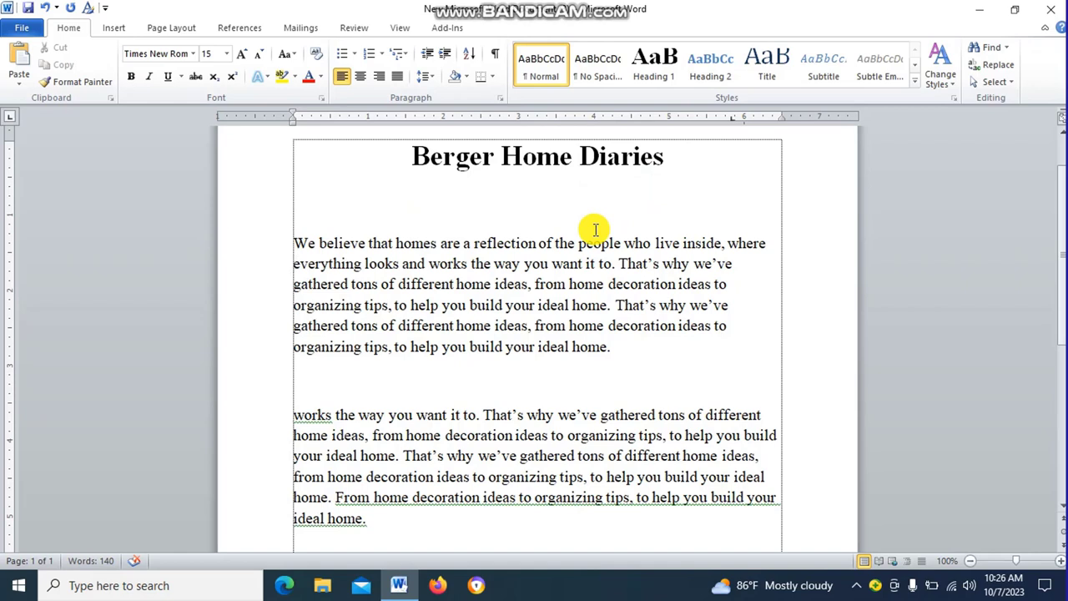
Cycle the title through left, right and centre alignment, finishing centred
click(411, 157)
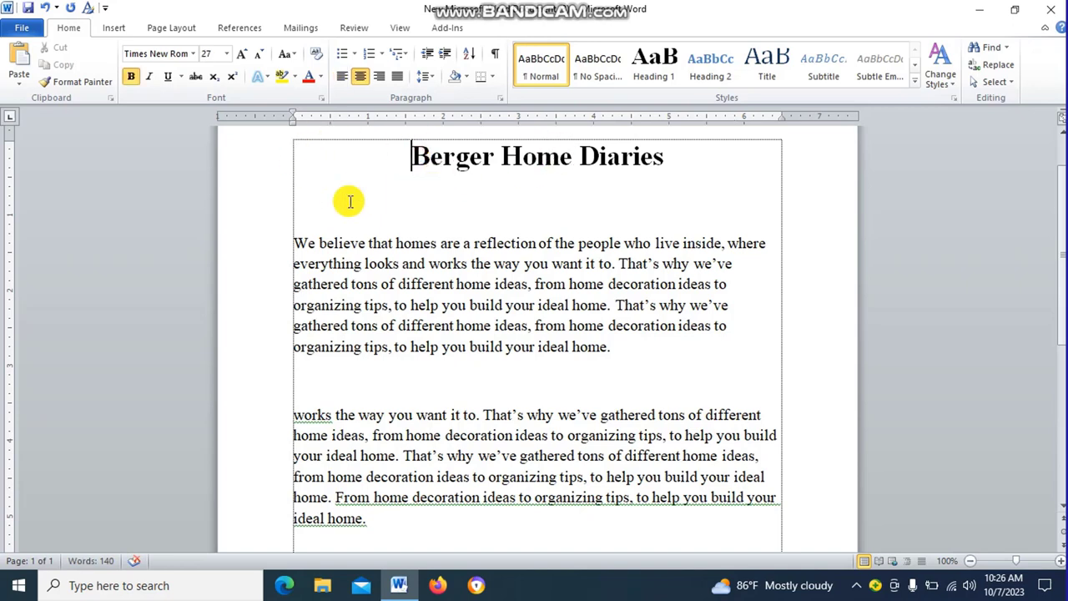
key(ctrl+l)
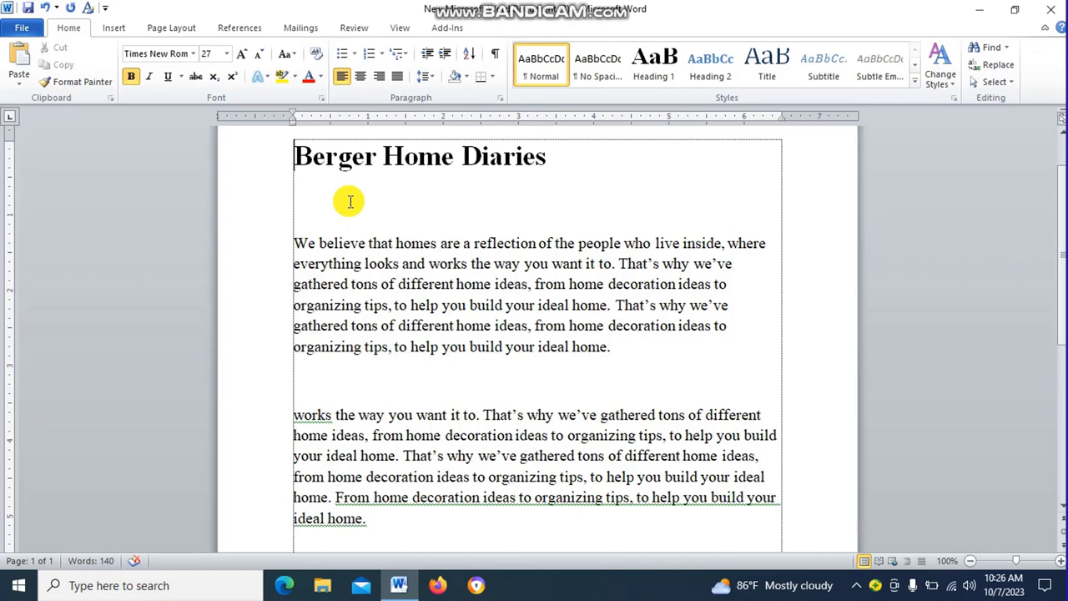
key(ctrl+r)
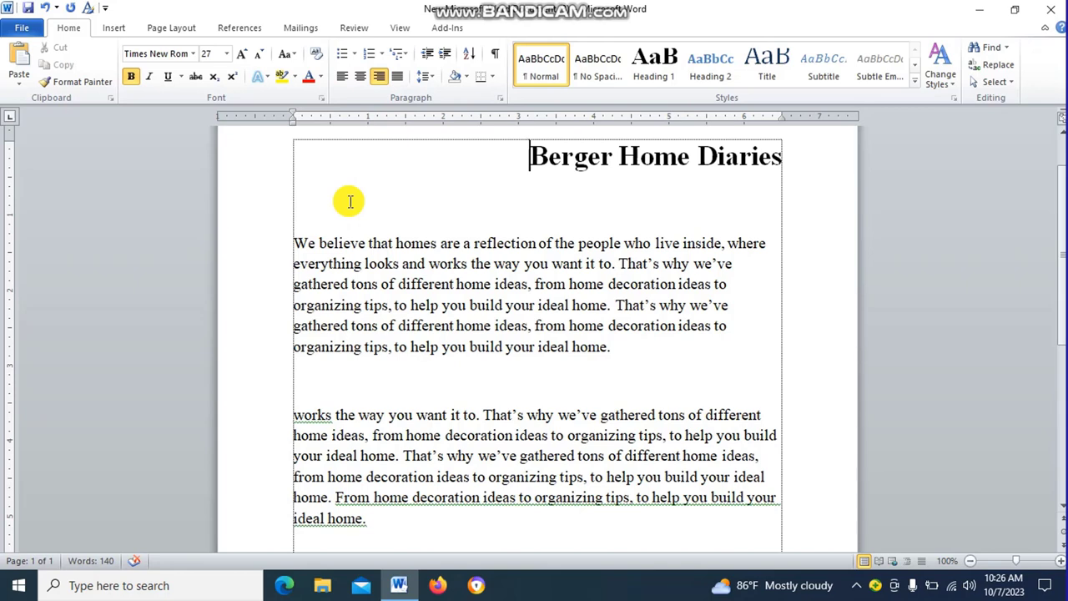
key(ctrl+e)
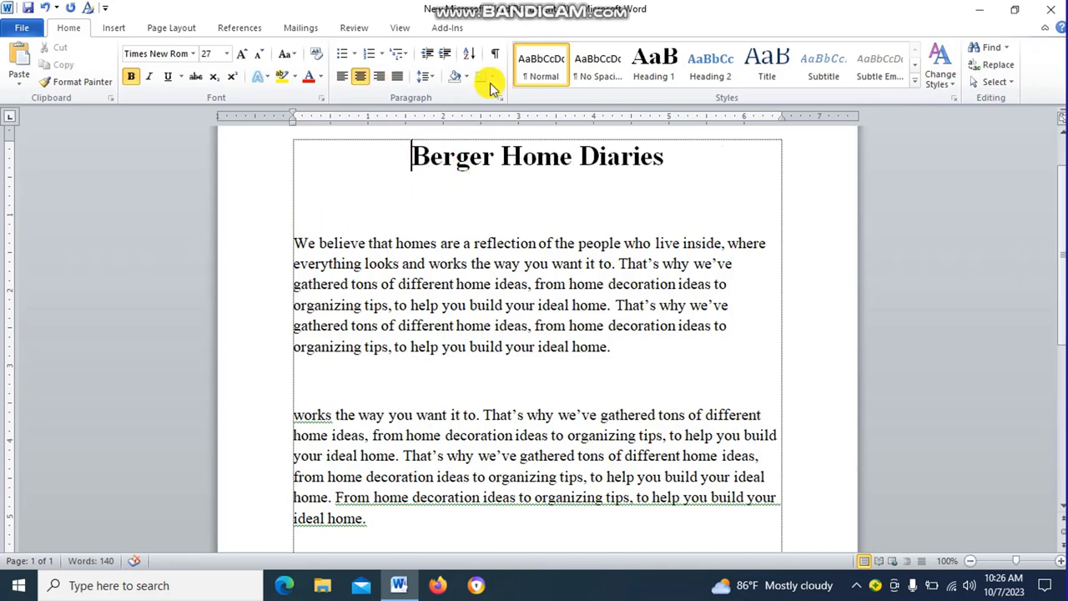
click(343, 80)
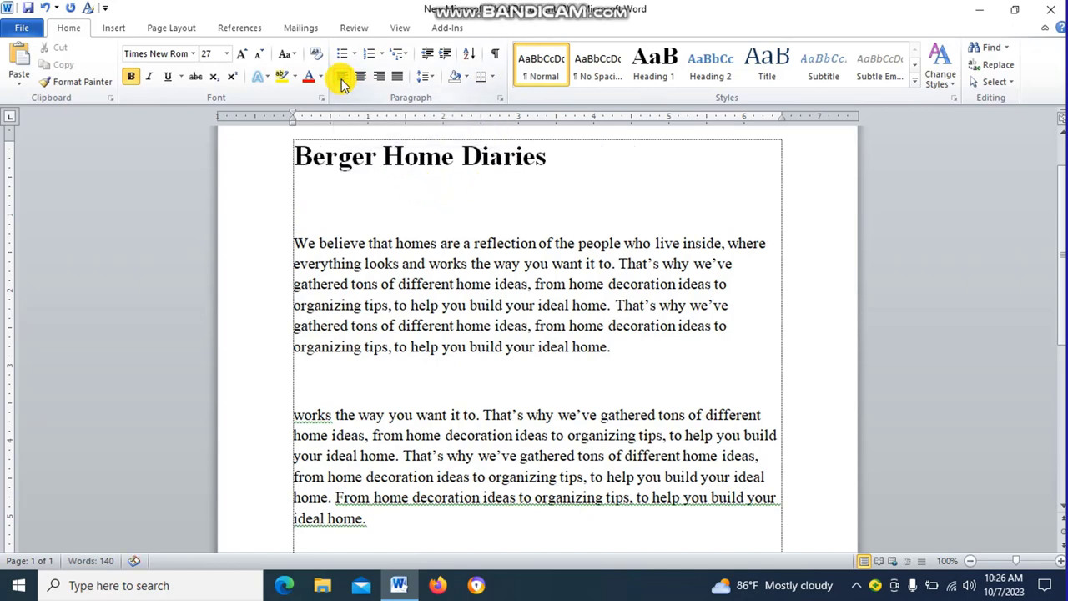
click(380, 78)
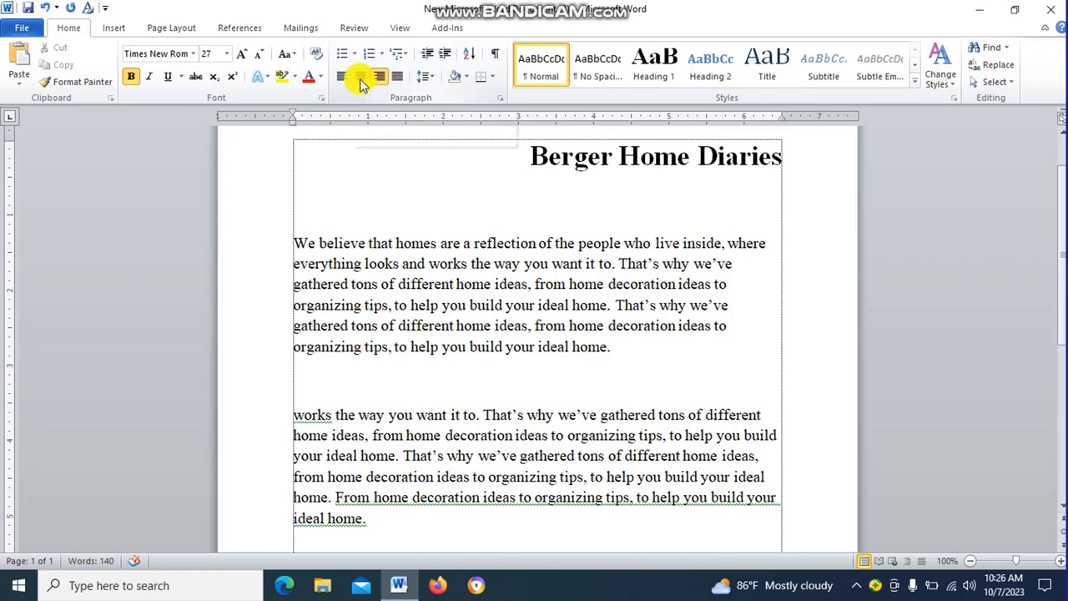
click(361, 81)
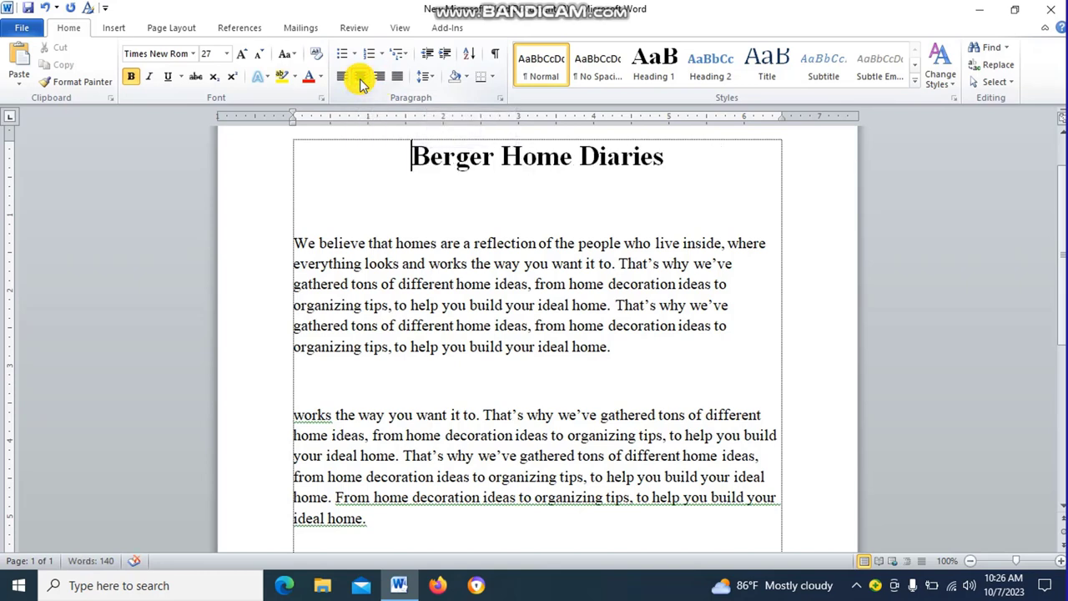
click(767, 263)
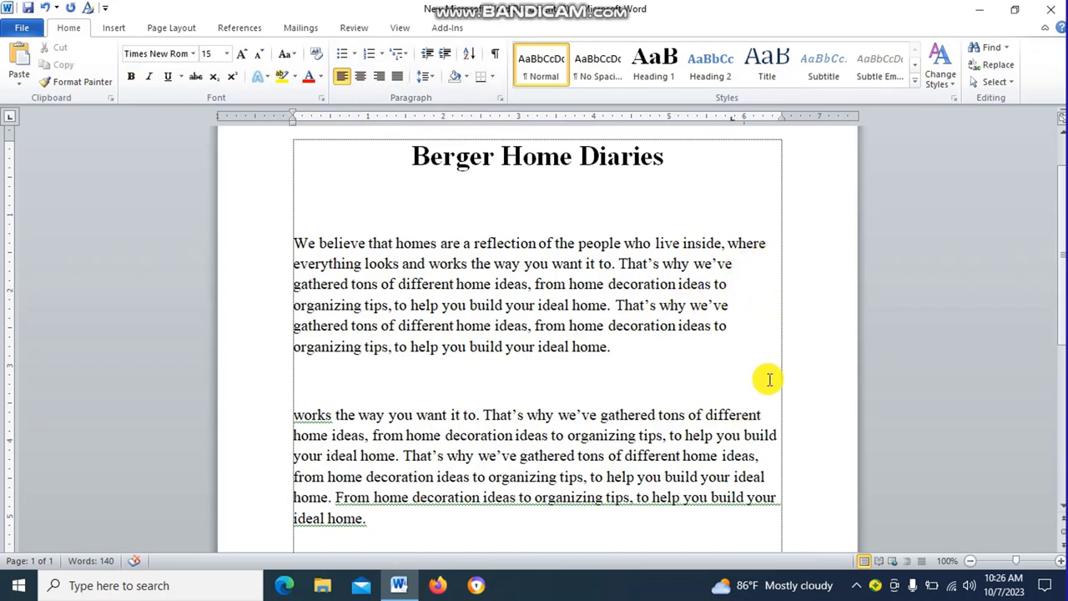
Justify the first body paragraph with Ctrl+J, leaving the second paragraph left-aligned
drag(295, 243, 627, 342)
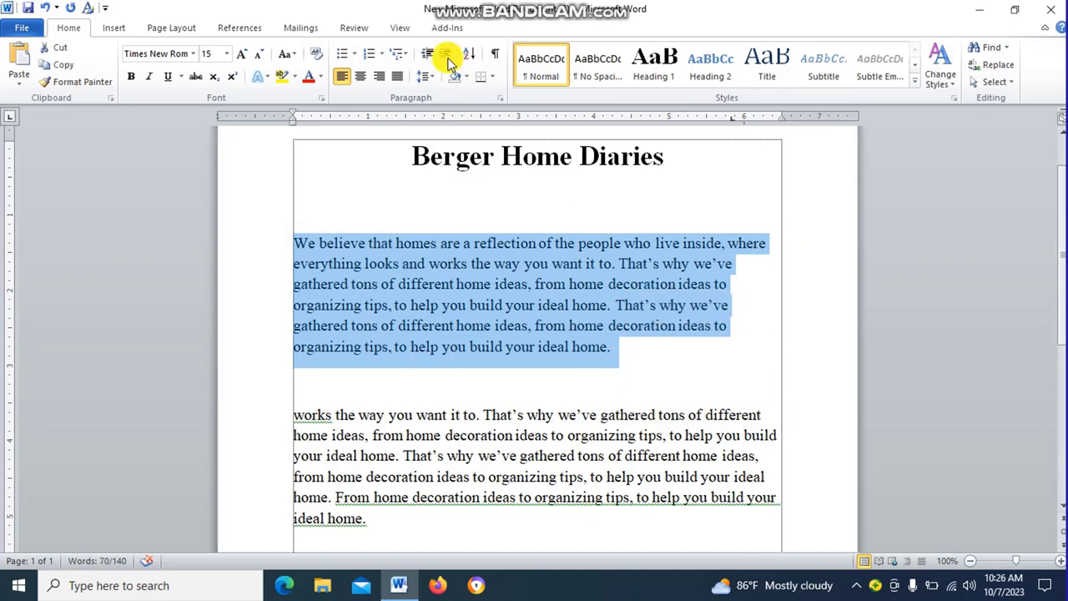
click(399, 78)
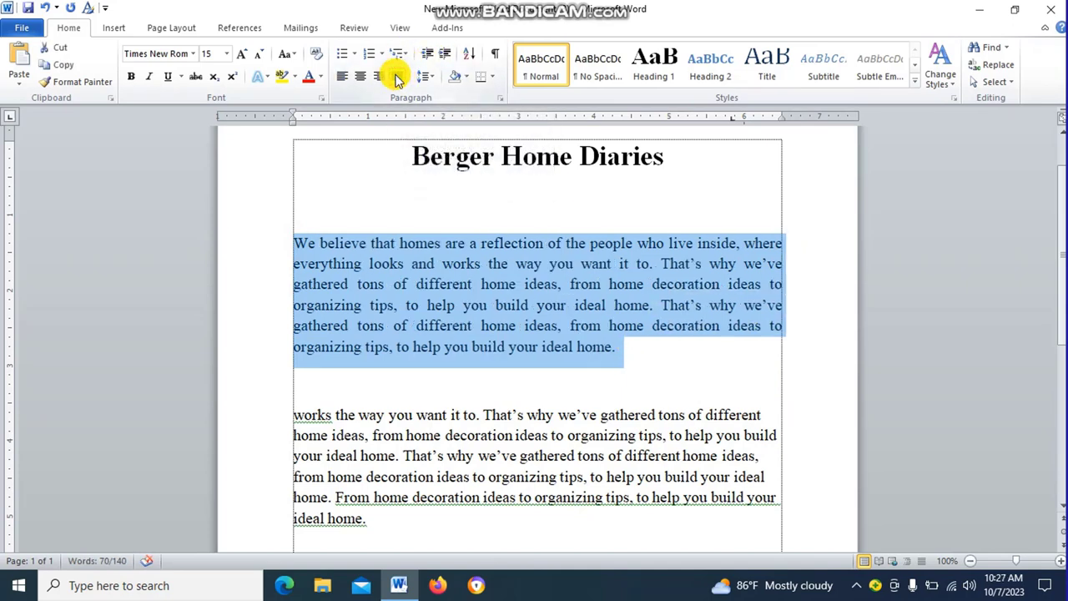
click(341, 76)
click(491, 325)
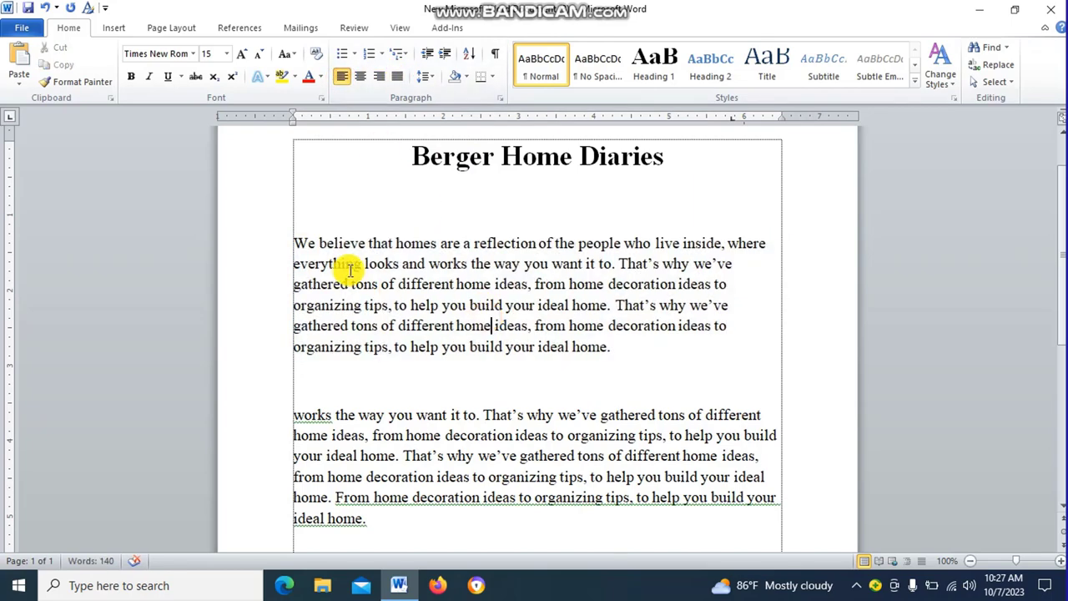
drag(294, 242, 619, 350)
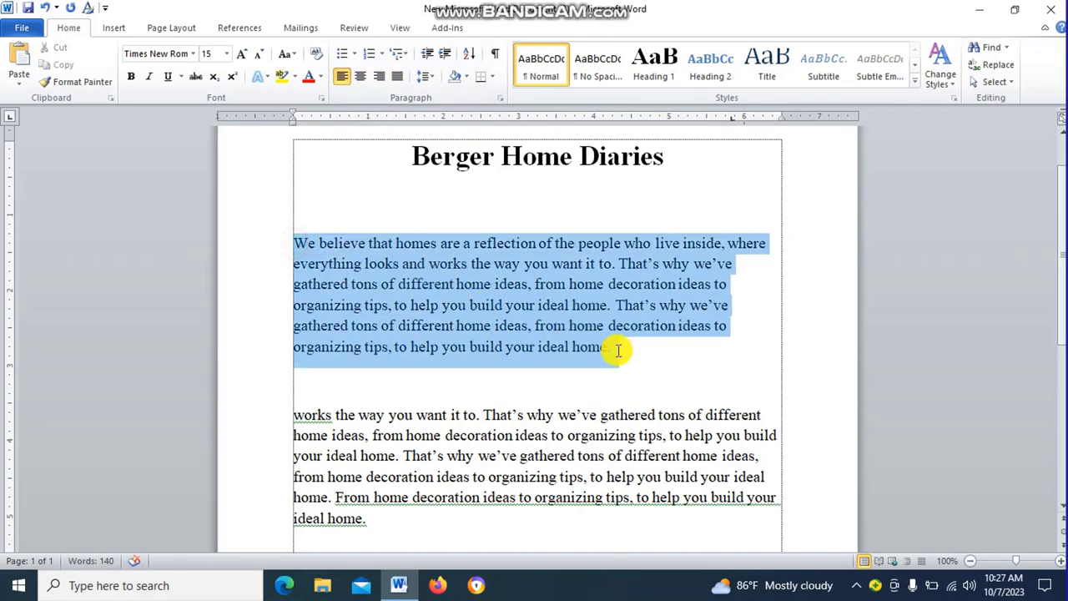
key(ctrl+j)
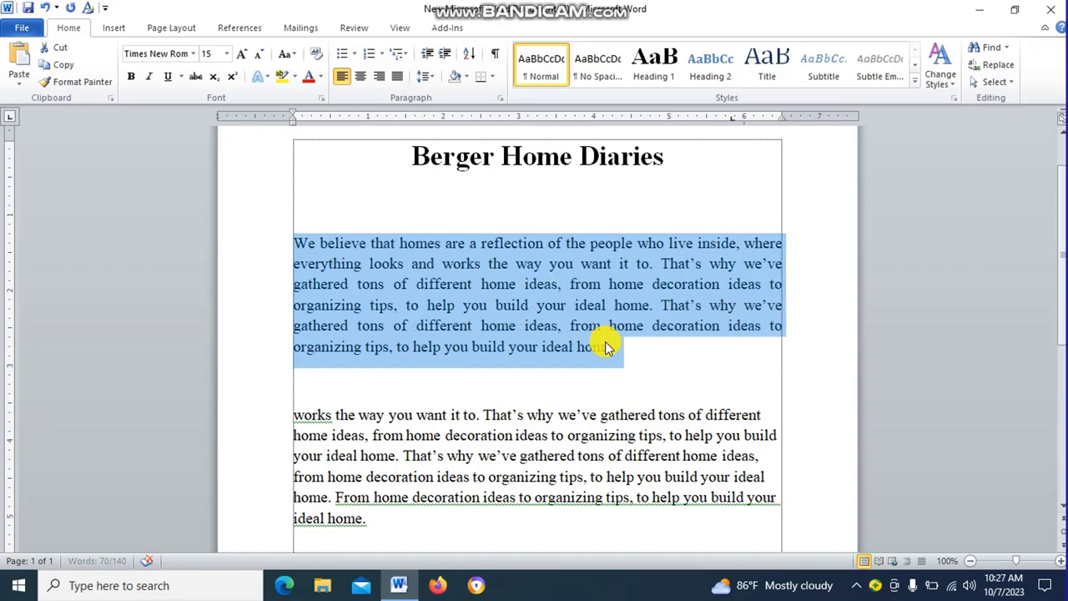
click(620, 344)
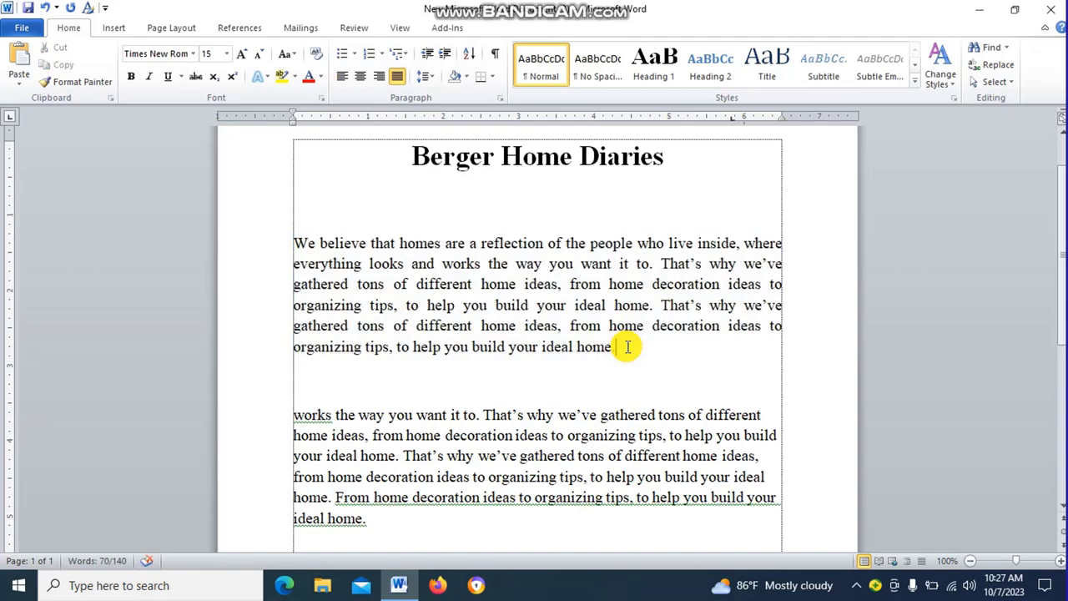
scroll(538, 292, up, 1)
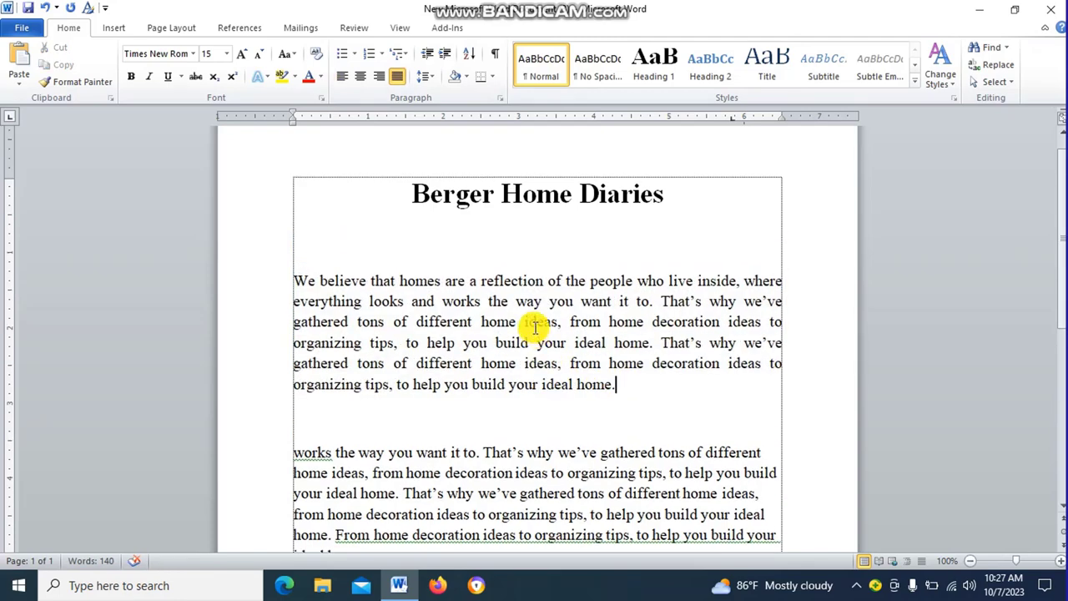
Change the heading's font to Arial from the font list
drag(403, 194, 666, 196)
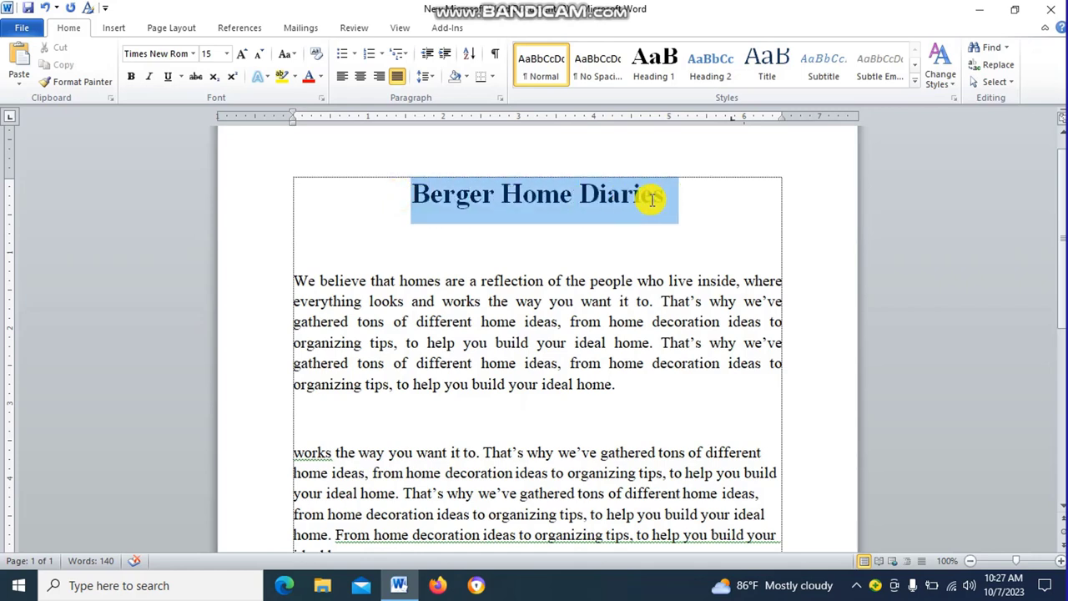
click(193, 58)
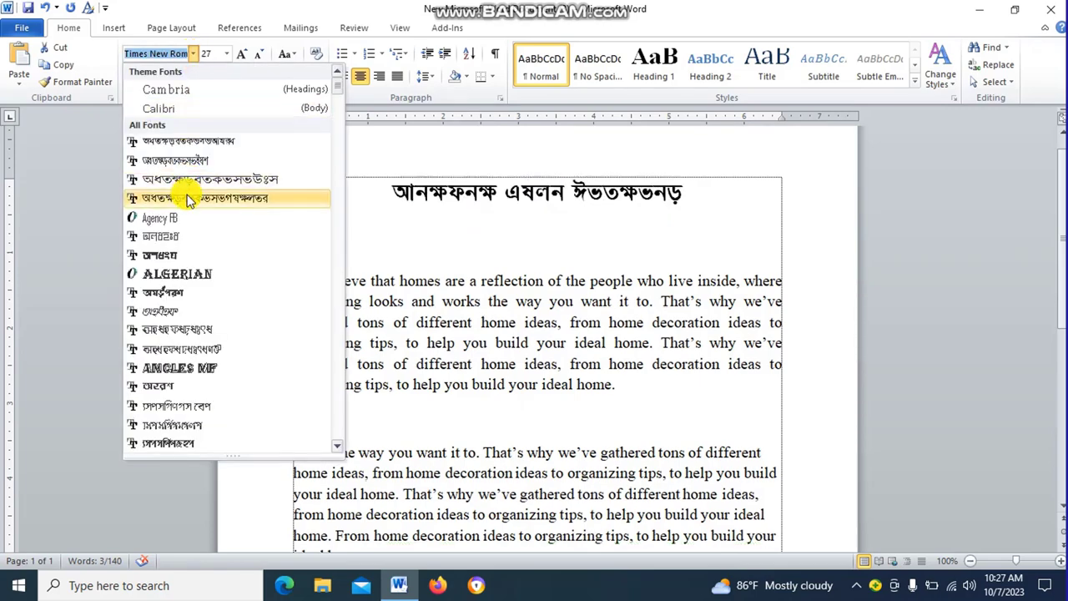
scroll(191, 200, down, 3)
scroll(188, 206, down, 2)
scroll(188, 207, down, 1)
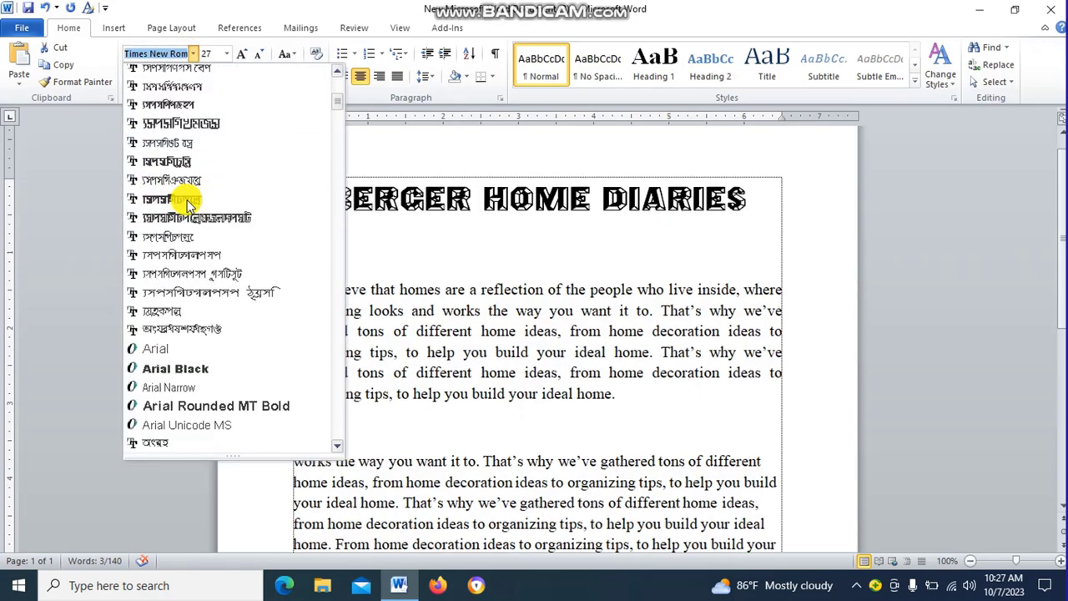
scroll(187, 206, down, 1)
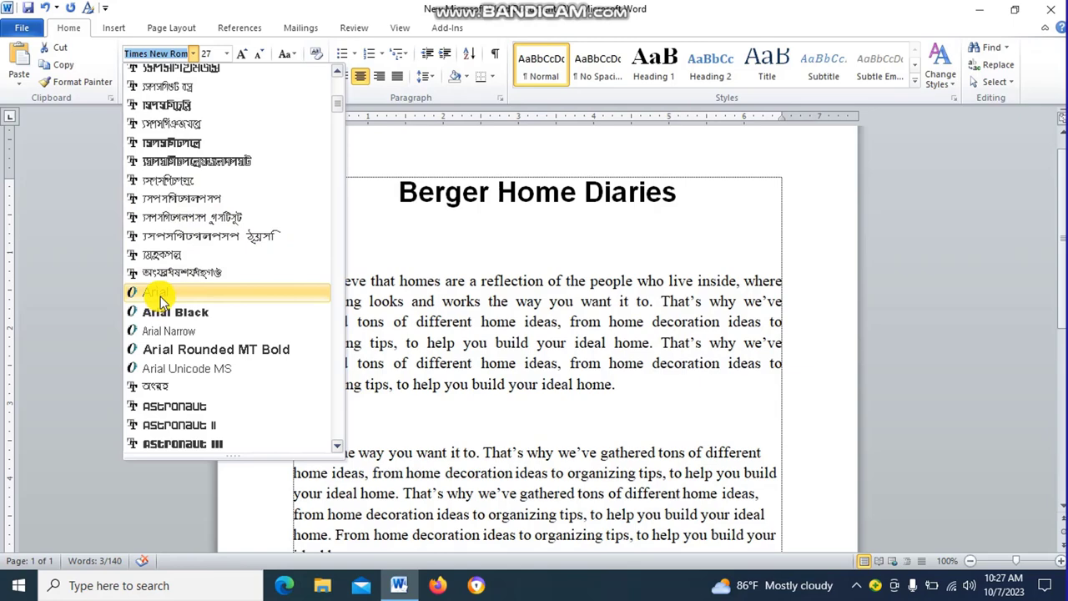
click(158, 296)
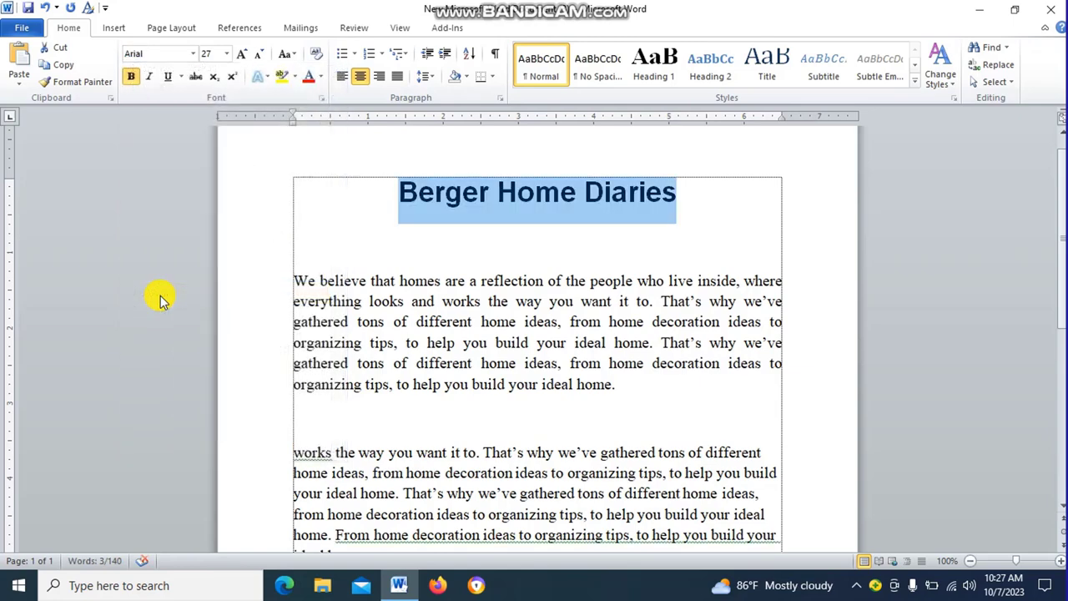
Set the heading text colour to dark blue from the Font Color palette
click(311, 76)
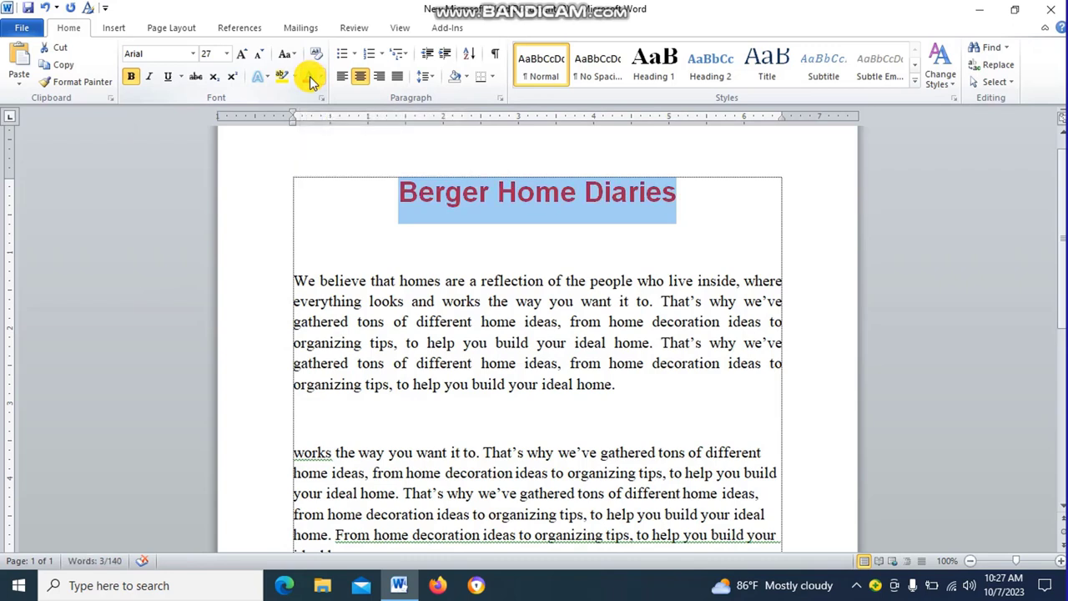
click(322, 77)
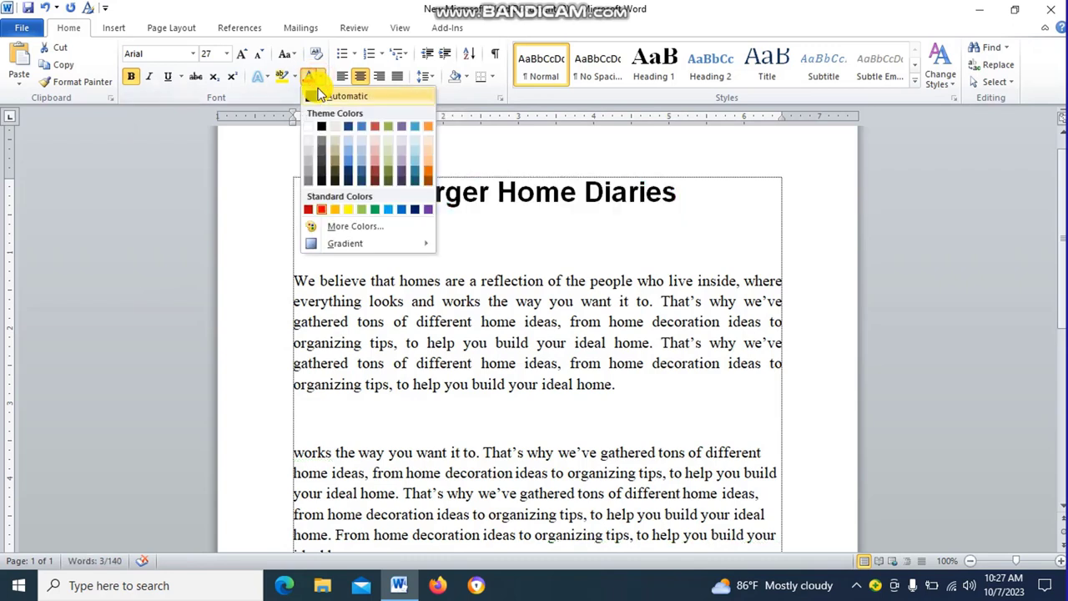
click(415, 212)
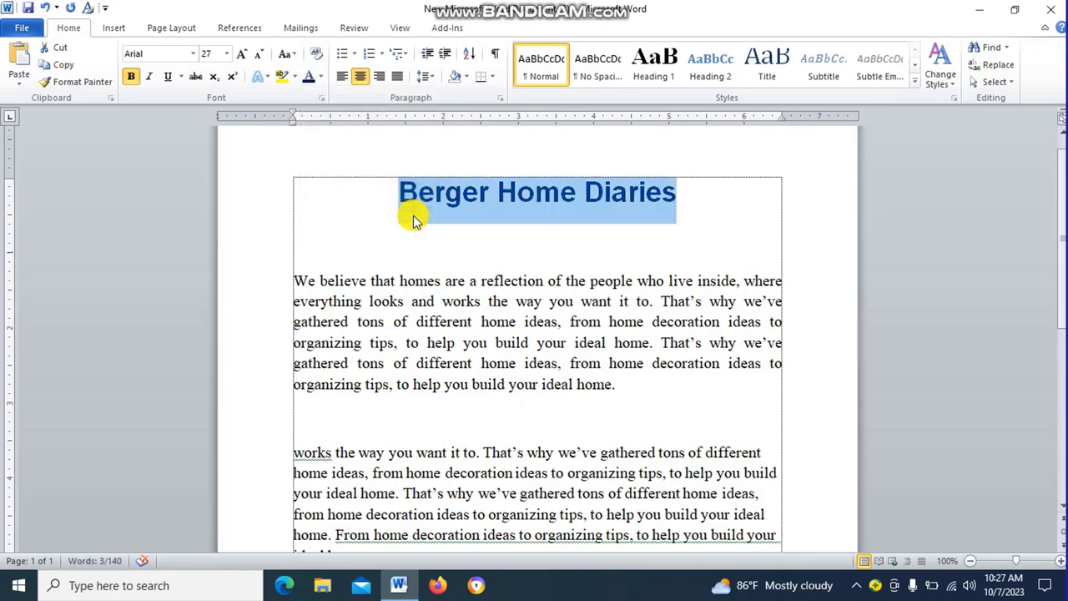
click(405, 199)
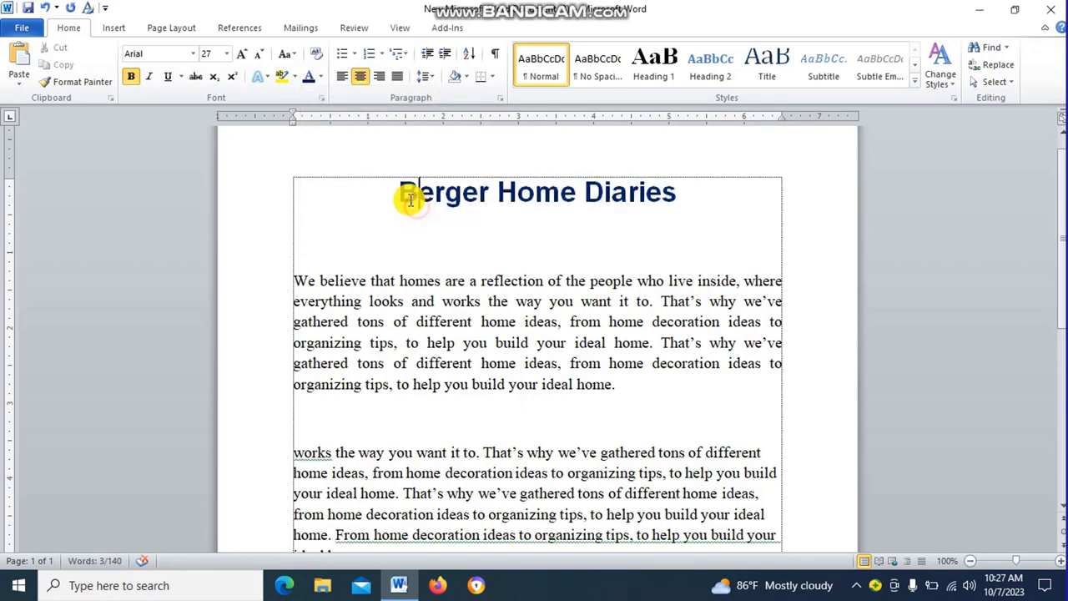
drag(400, 194, 640, 195)
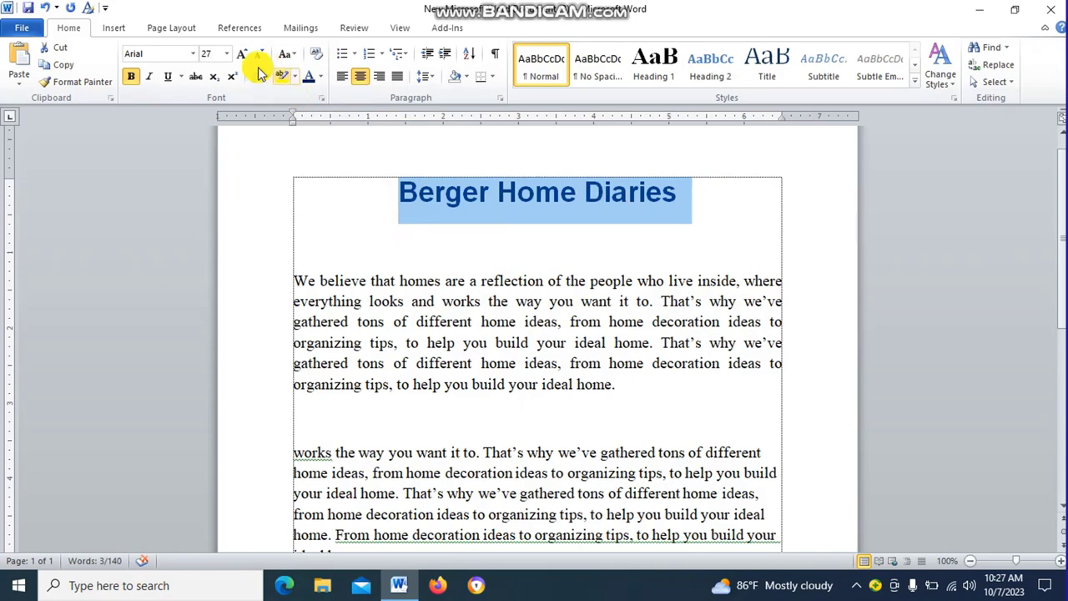
Change the heading size to 48 pt, then down to 20 pt
click(226, 54)
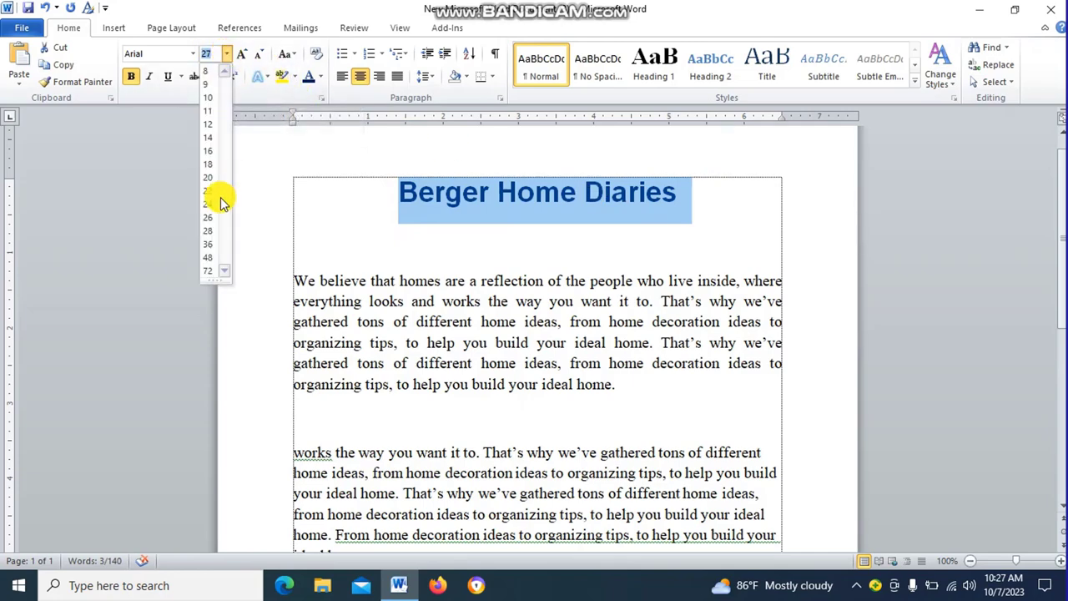
click(212, 257)
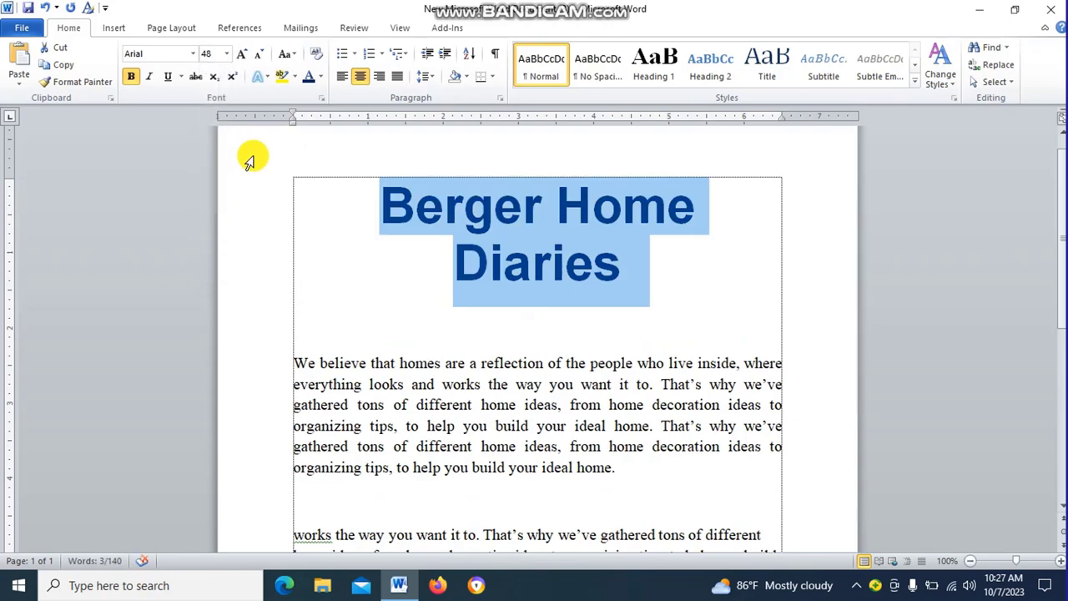
click(226, 55)
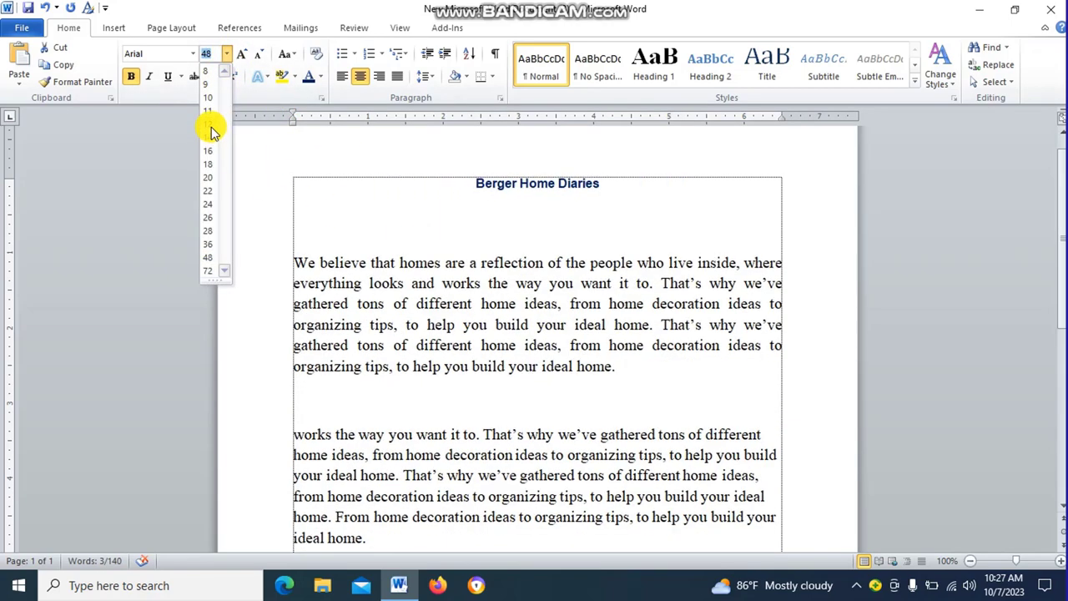
click(209, 176)
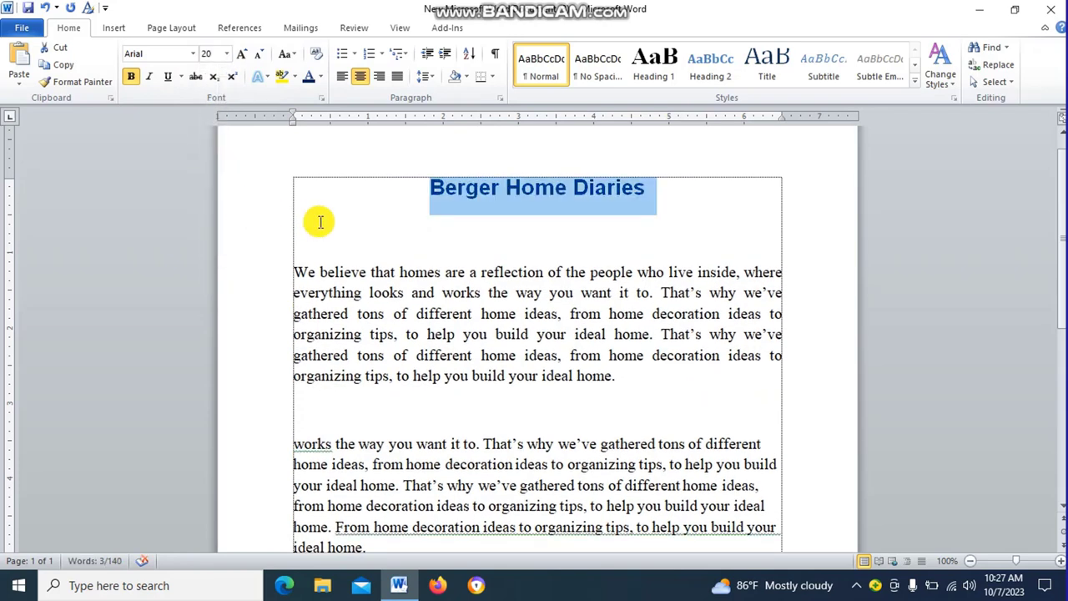
click(495, 210)
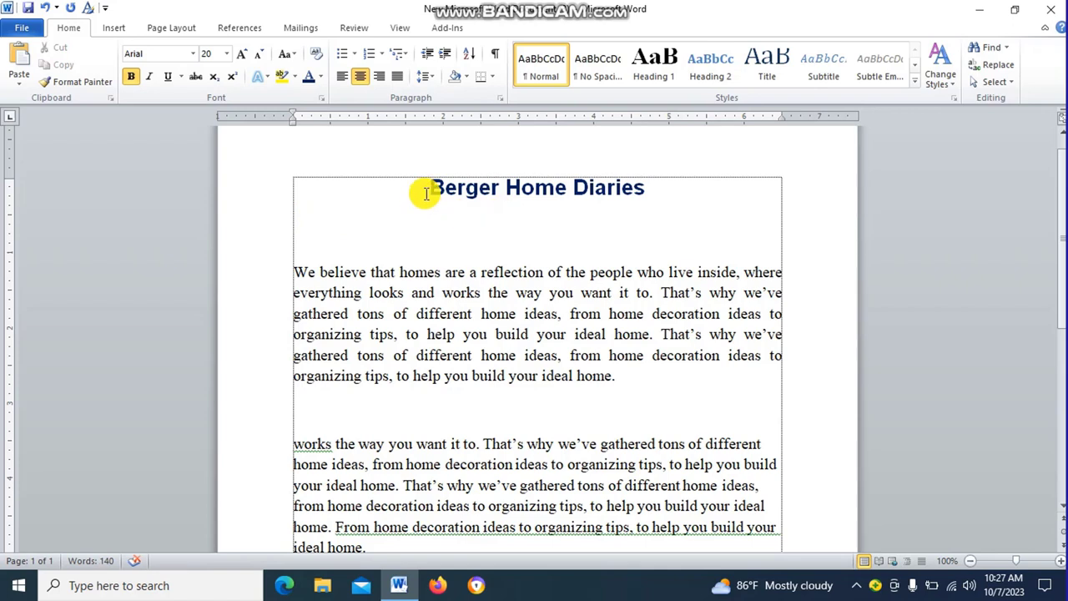
drag(424, 191, 491, 190)
click(498, 189)
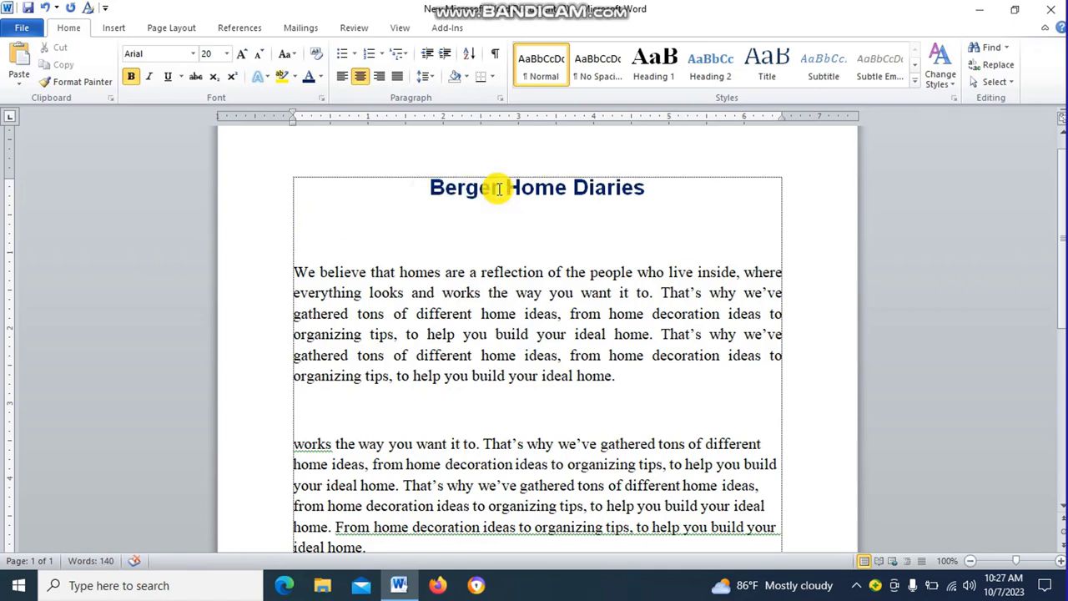
Retype the ending of 'Berger' in the heading, then undo back to the 48 pt heading
key(BackSpace)
key(BackSpace)
key(BackSpace)
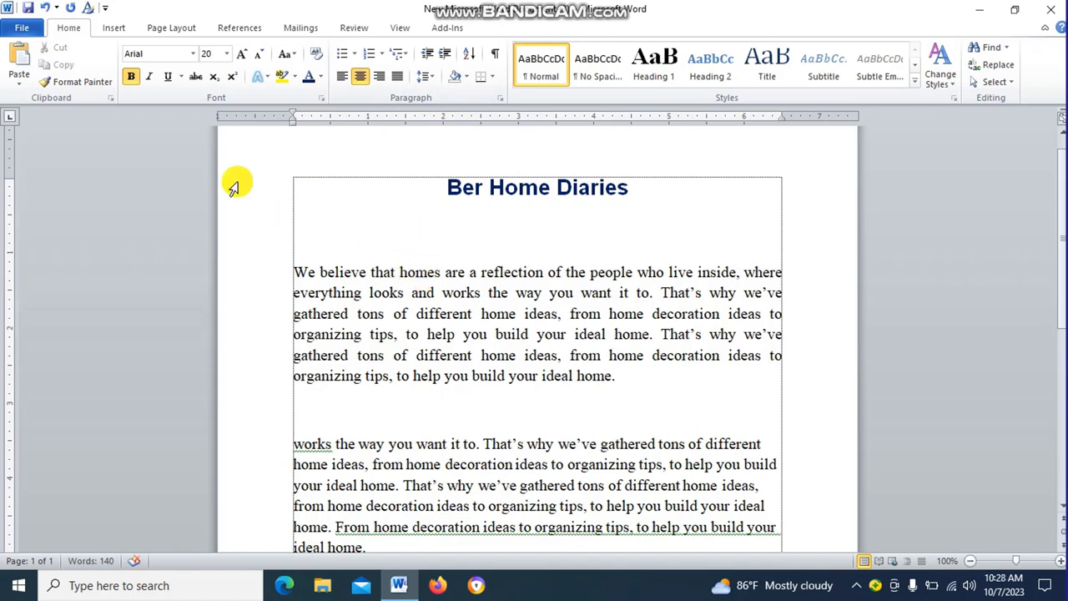
click(51, 8)
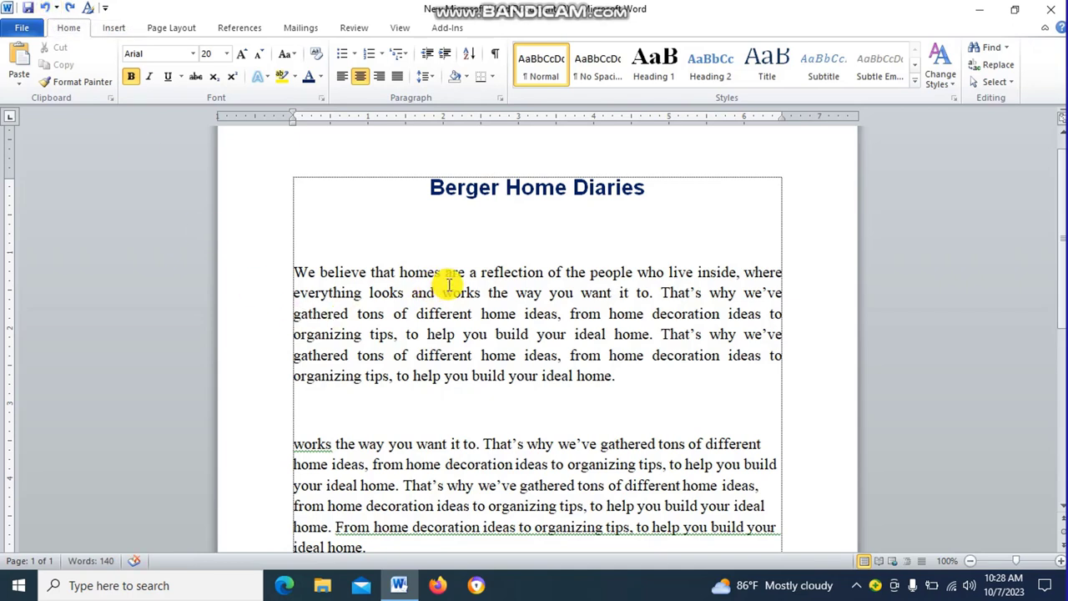
key(BackSpace)
key(BackSpace)
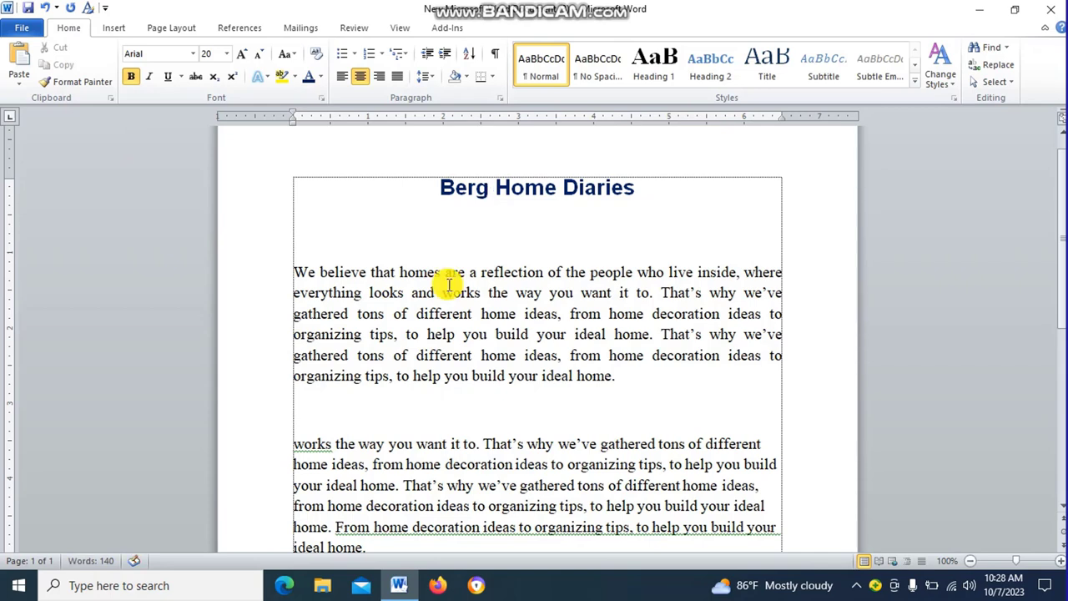
text(er)
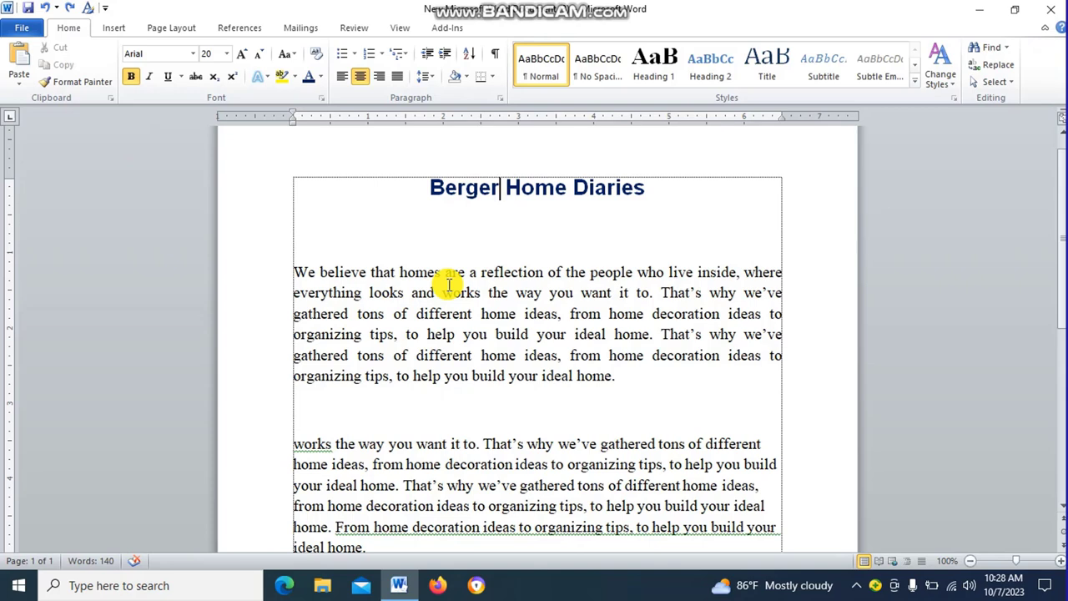
key(BackSpace)
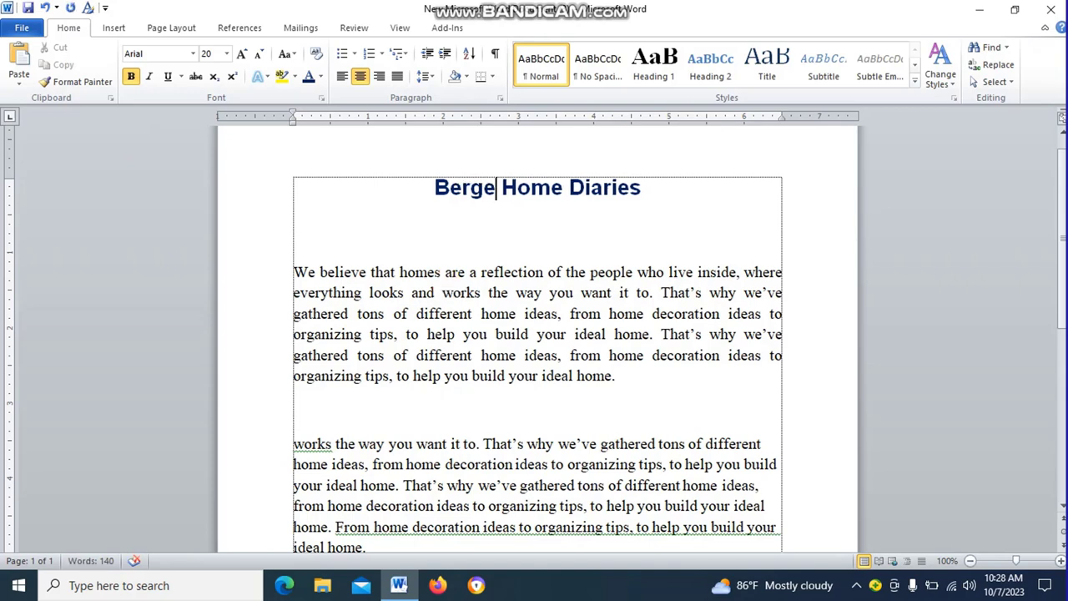
key(BackSpace)
key(BackSpace)
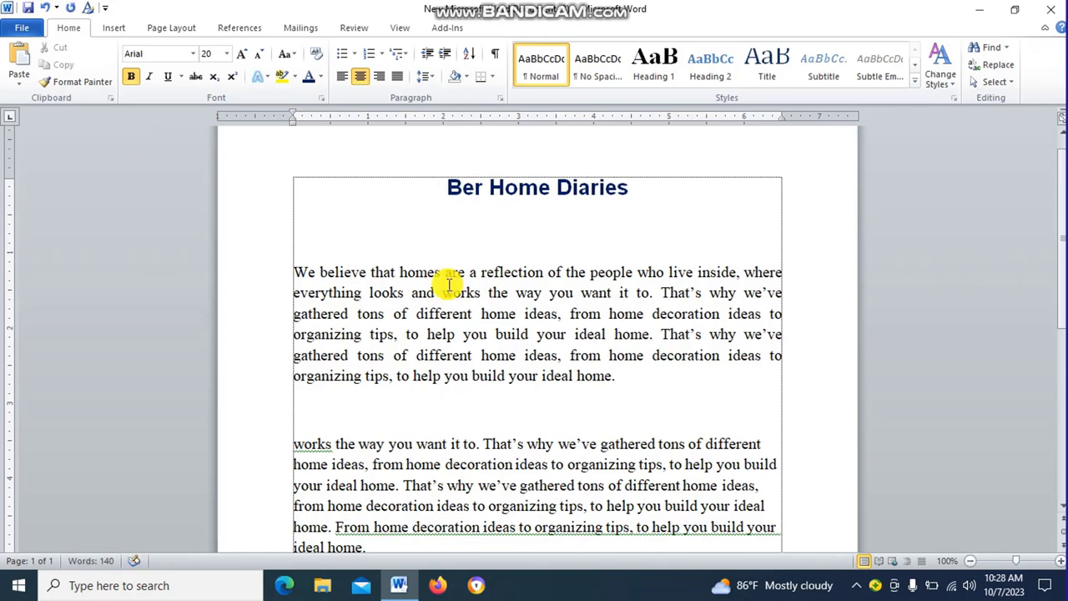
text(ger)
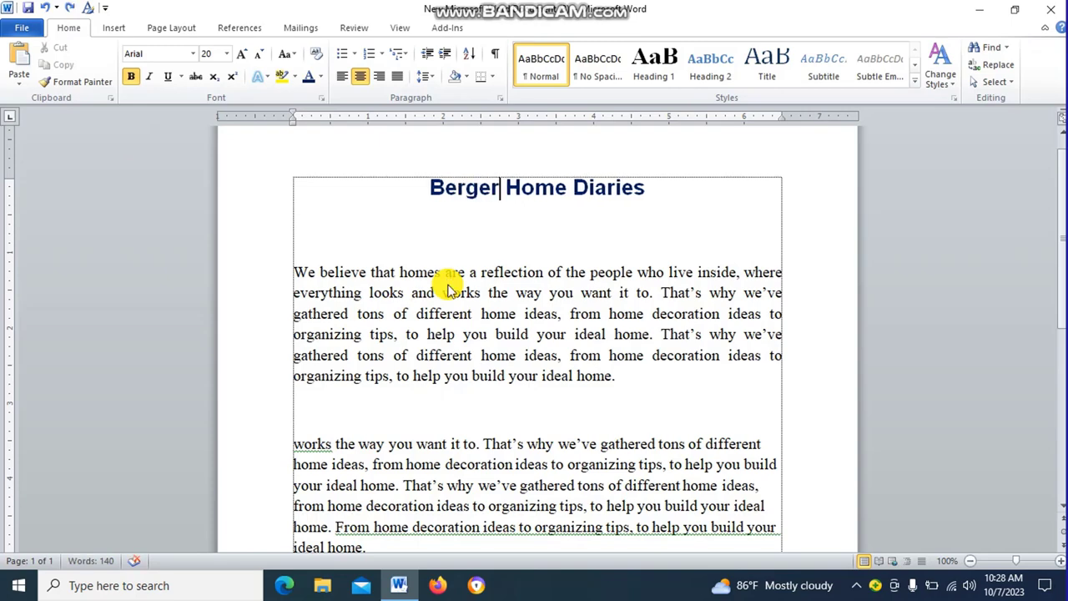
key(ctrl+z)
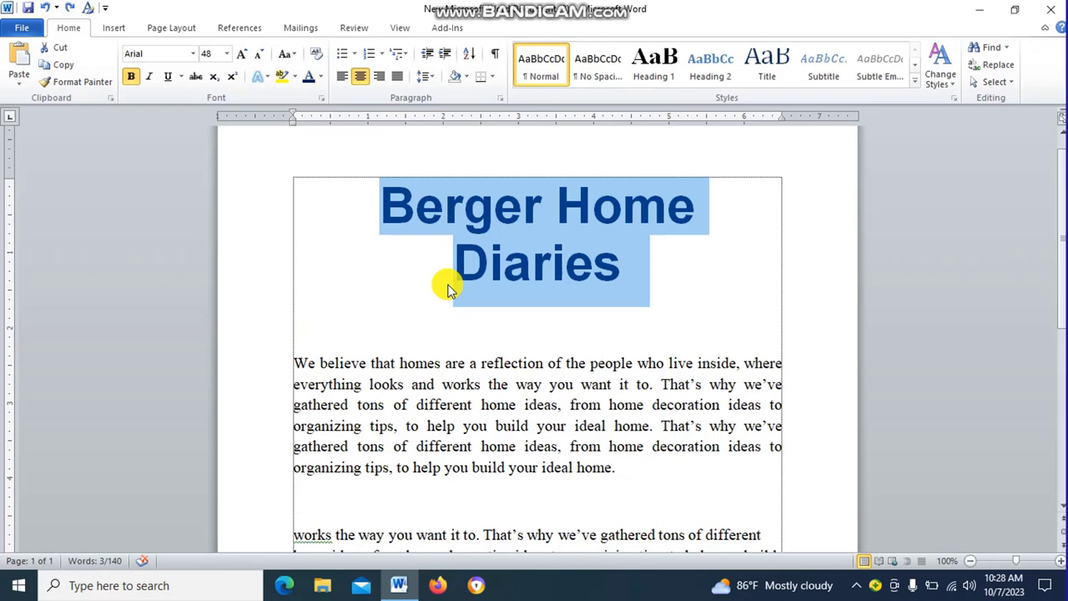
Delete the blank line below the heading
click(439, 291)
click(663, 318)
click(632, 284)
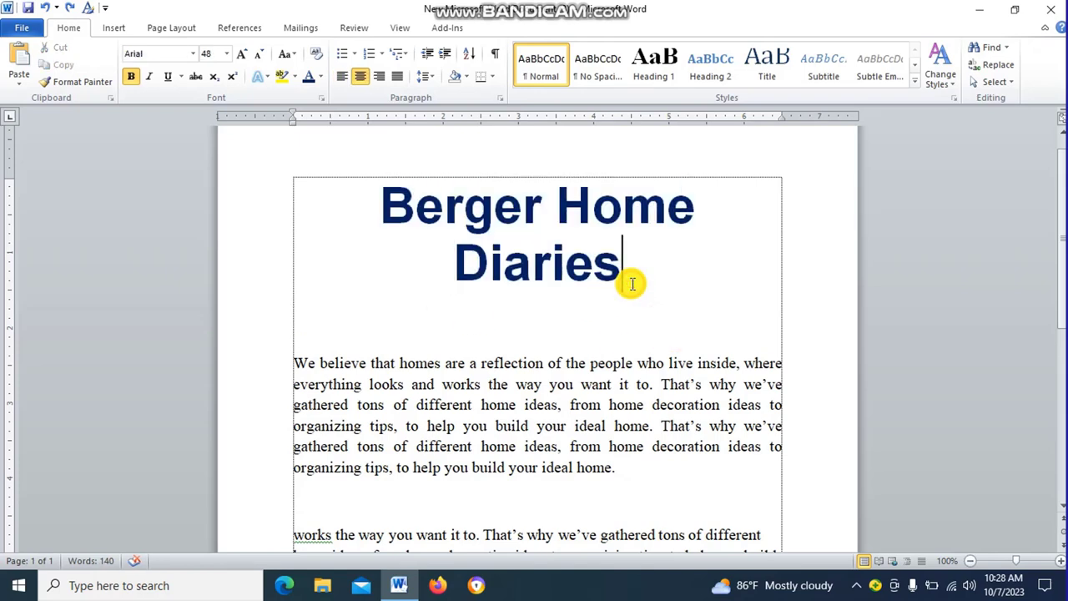
key(Delete)
scroll(632, 309, down, 1)
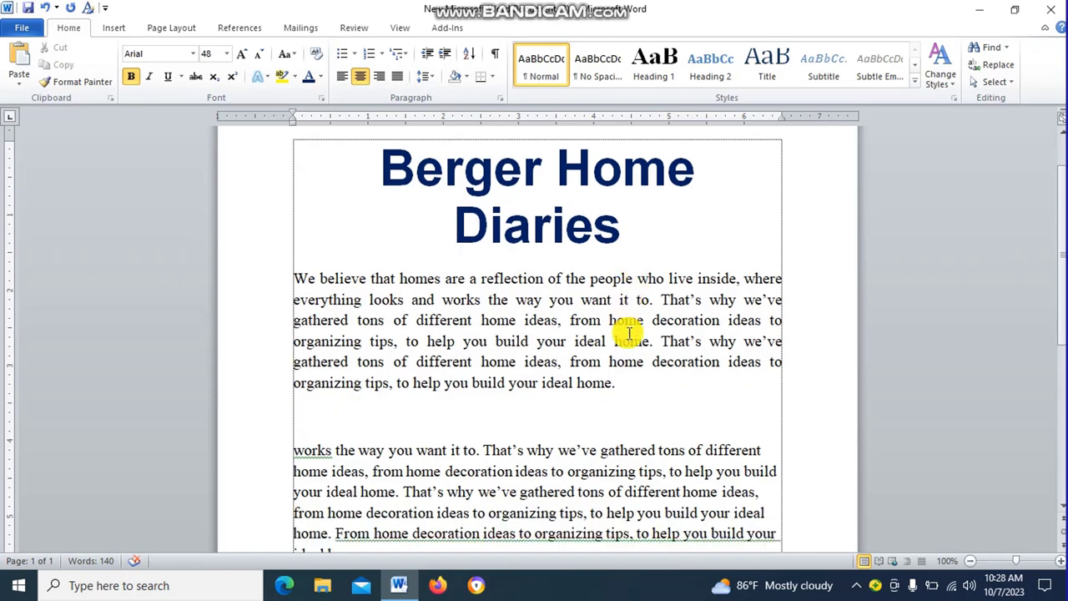
click(630, 376)
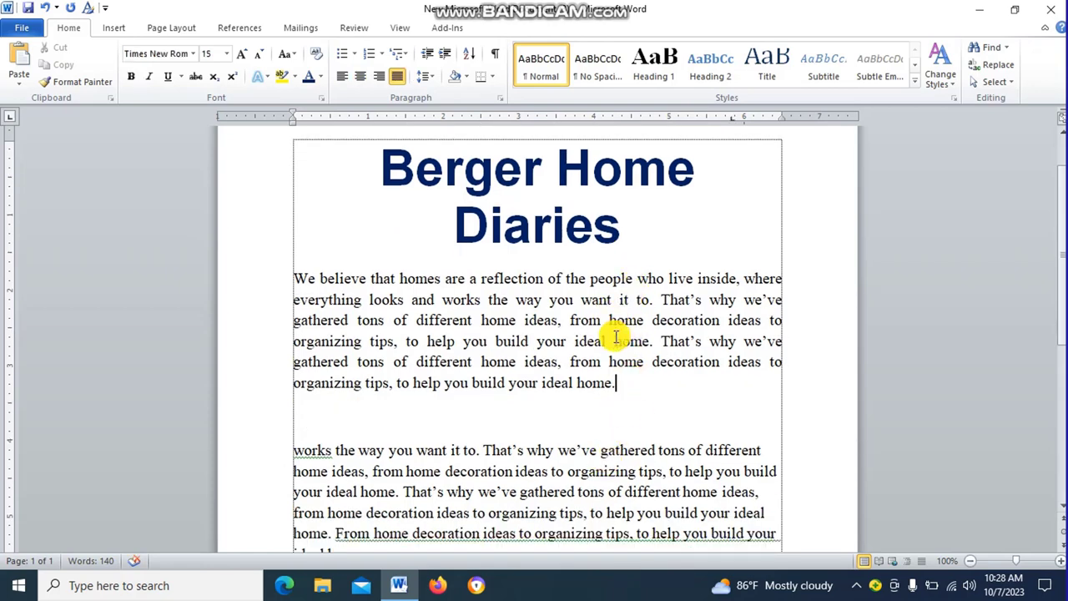
Save the document with Ctrl+S and review the body paragraphs
key(ctrl+s)
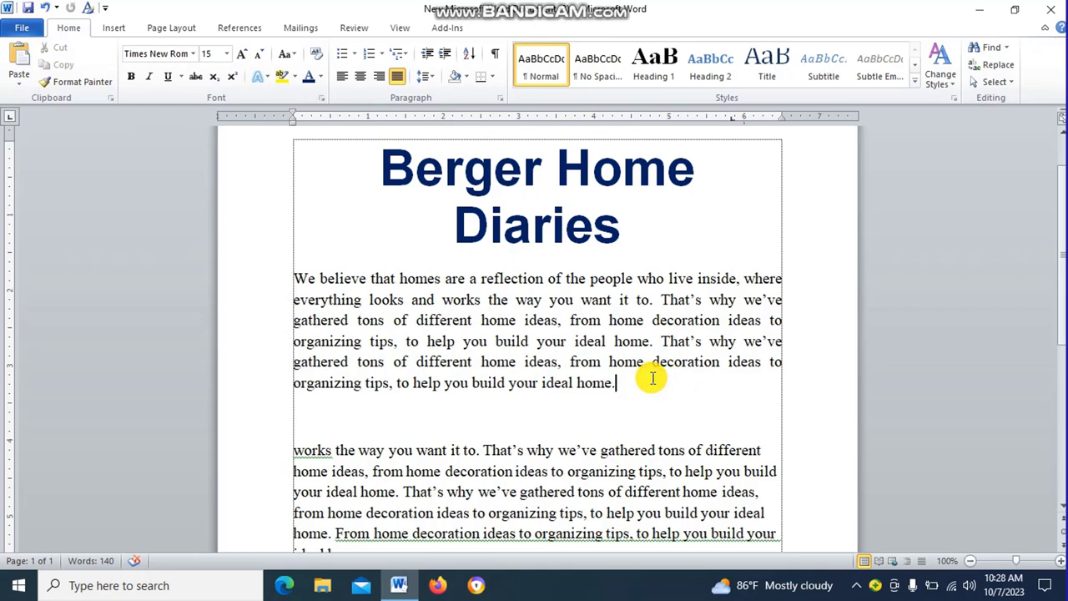
scroll(651, 376, down, 2)
click(577, 390)
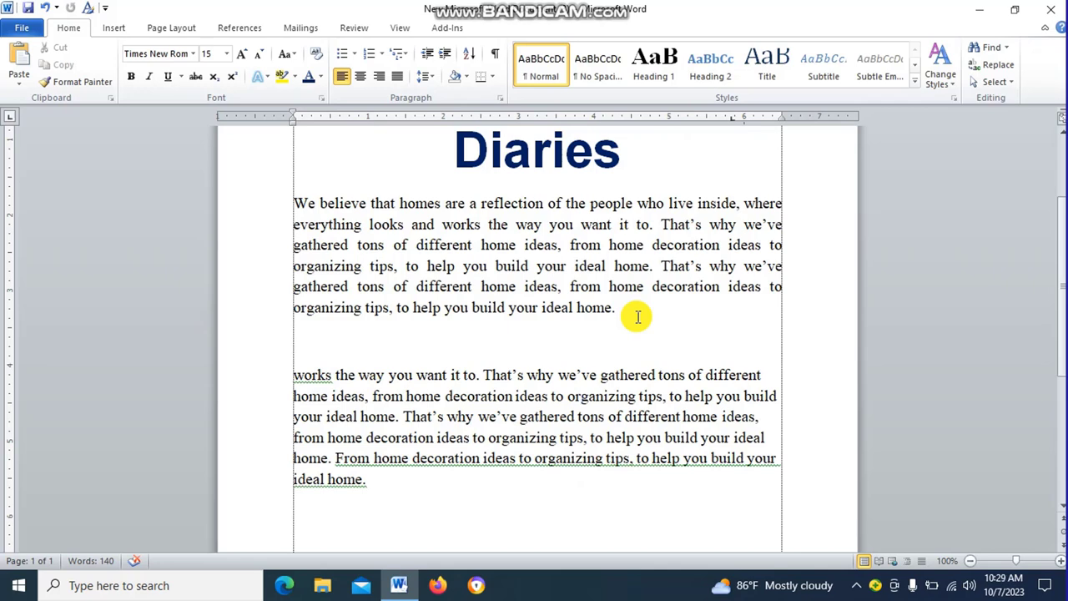
scroll(638, 316, up, 2)
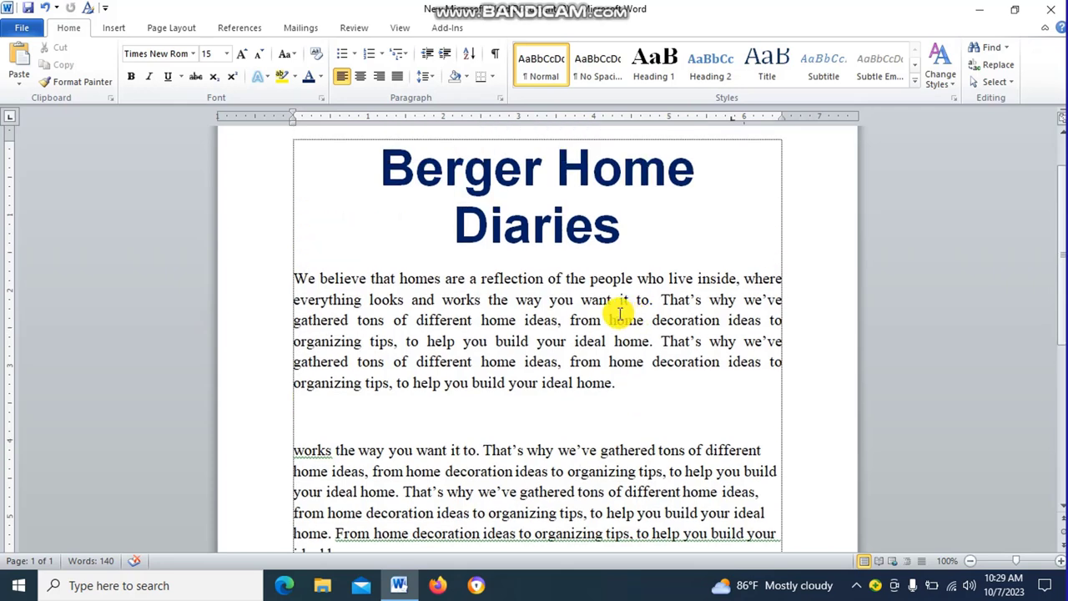
scroll(620, 314, up, 2)
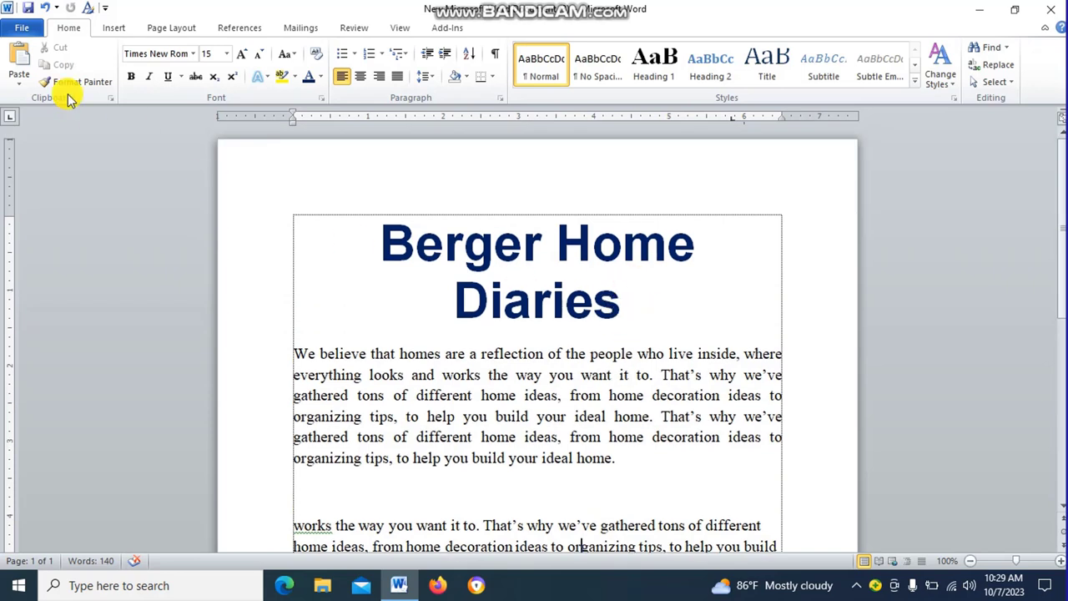
Save the document to the Desktop as 'New Microsoft Word Document 4', changing the trailing 3 to 4
click(23, 32)
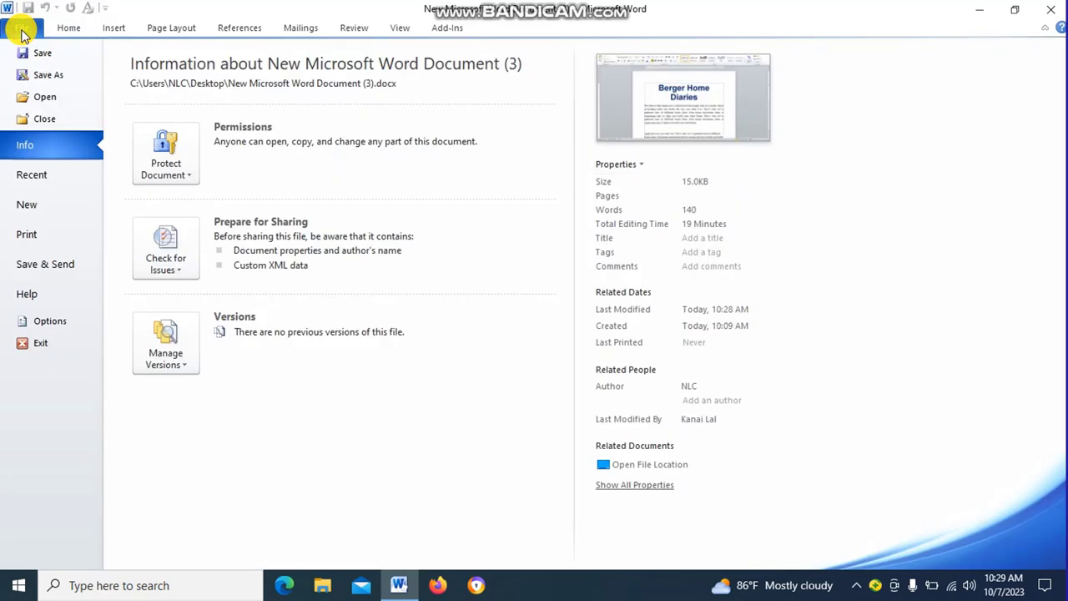
click(45, 73)
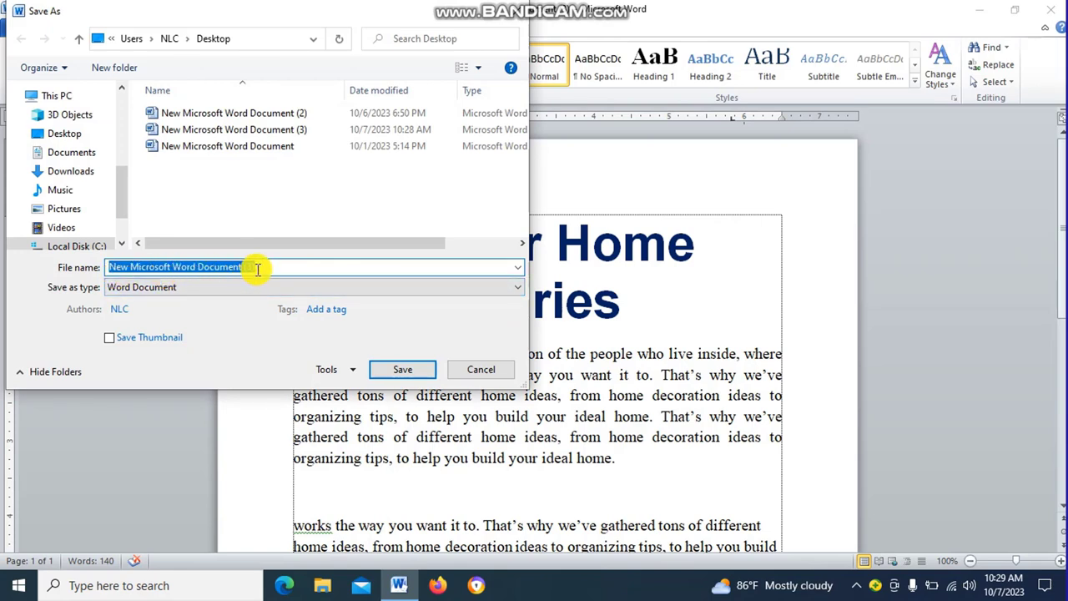
click(285, 265)
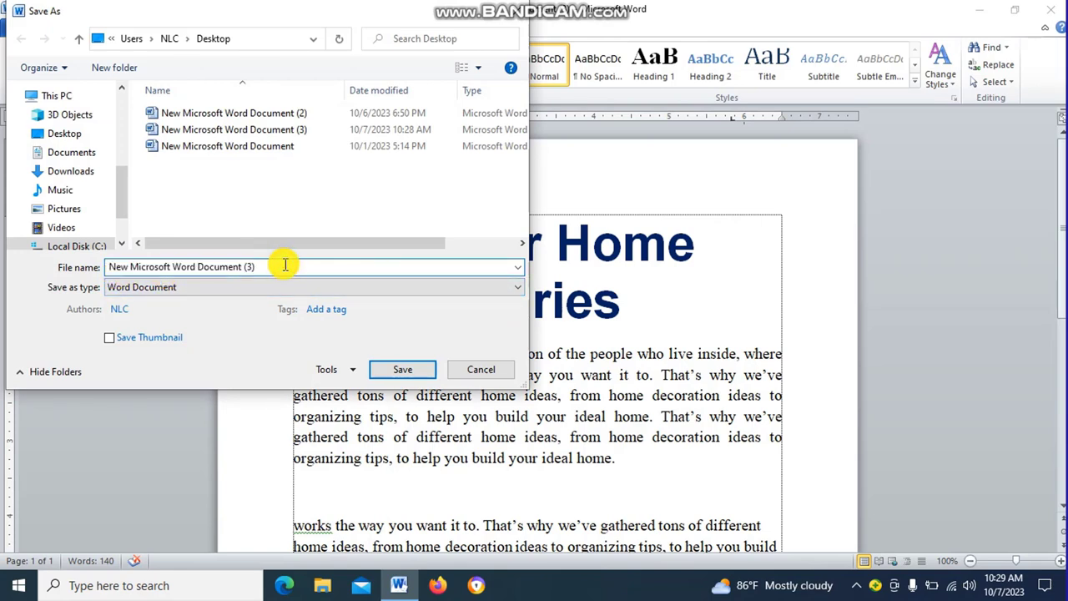
key(BackSpace)
key(BackSpace)
key(BackSpace)
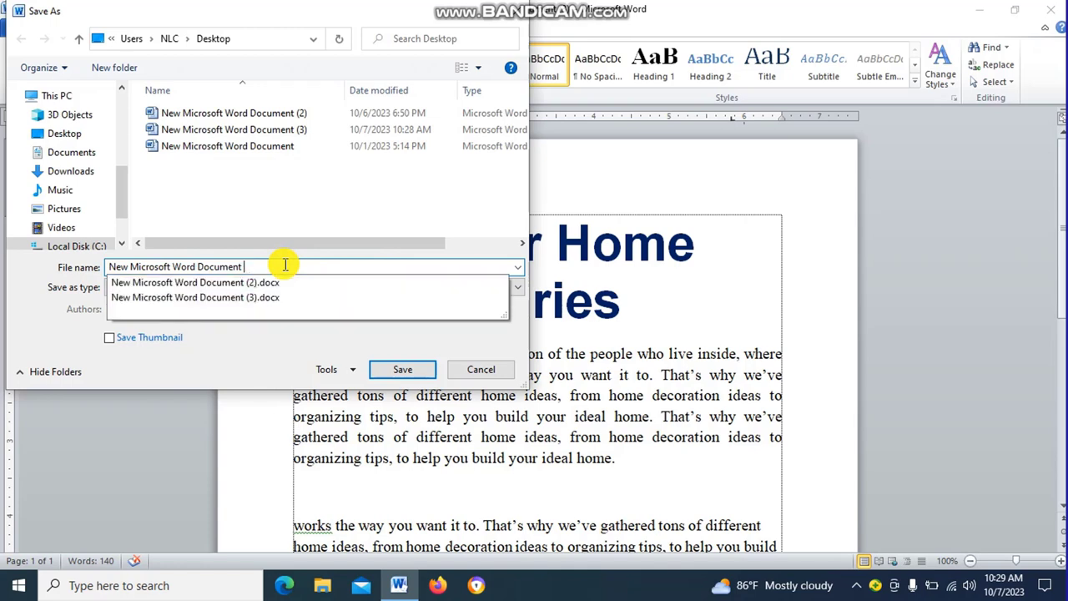
text(4)
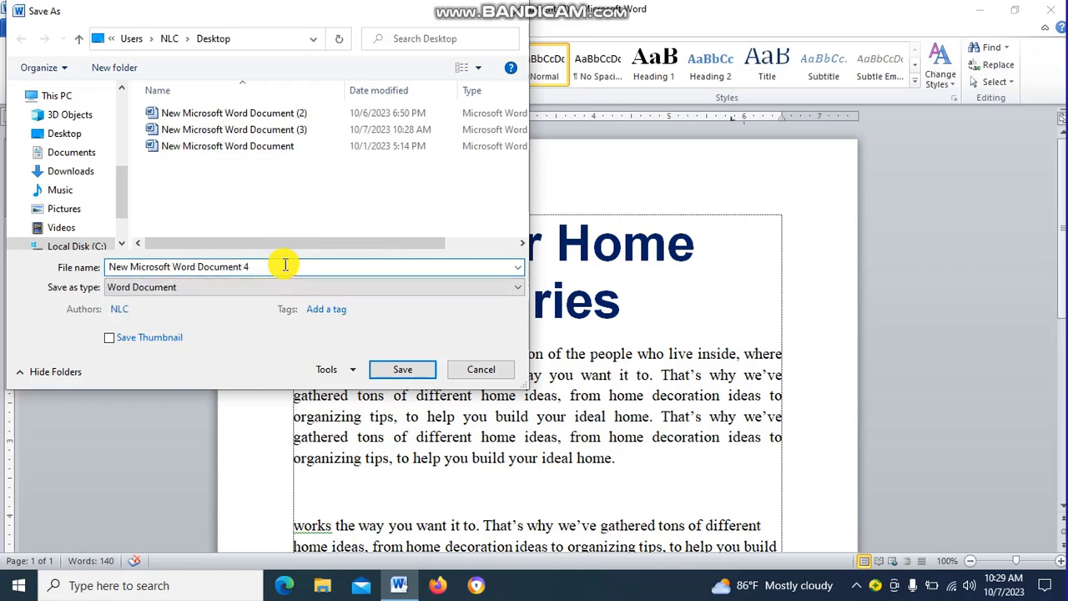
click(419, 371)
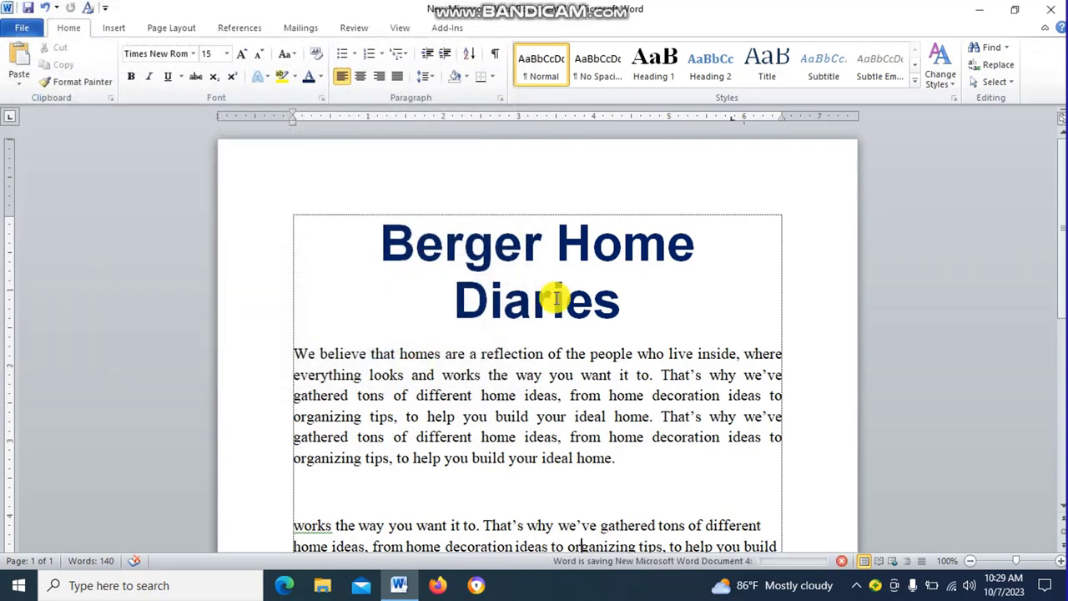
click(604, 269)
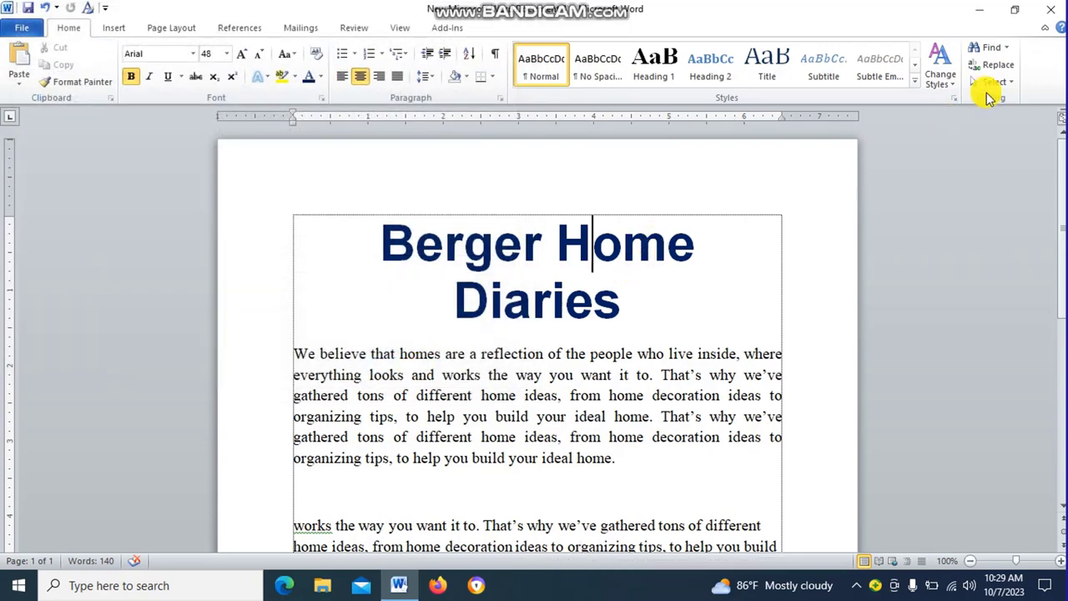
click(983, 12)
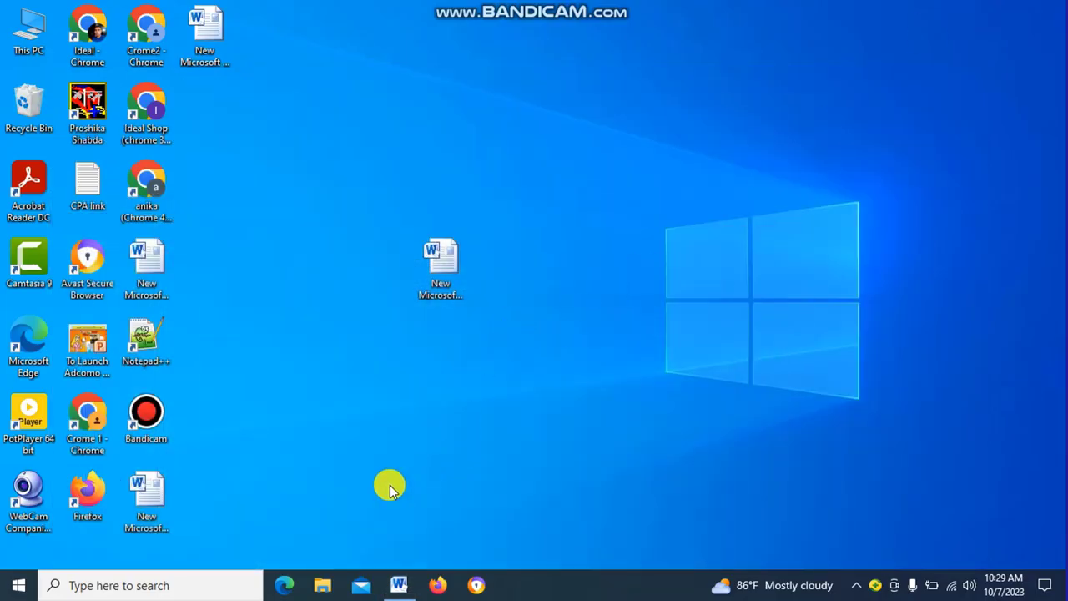
double_click(30, 46)
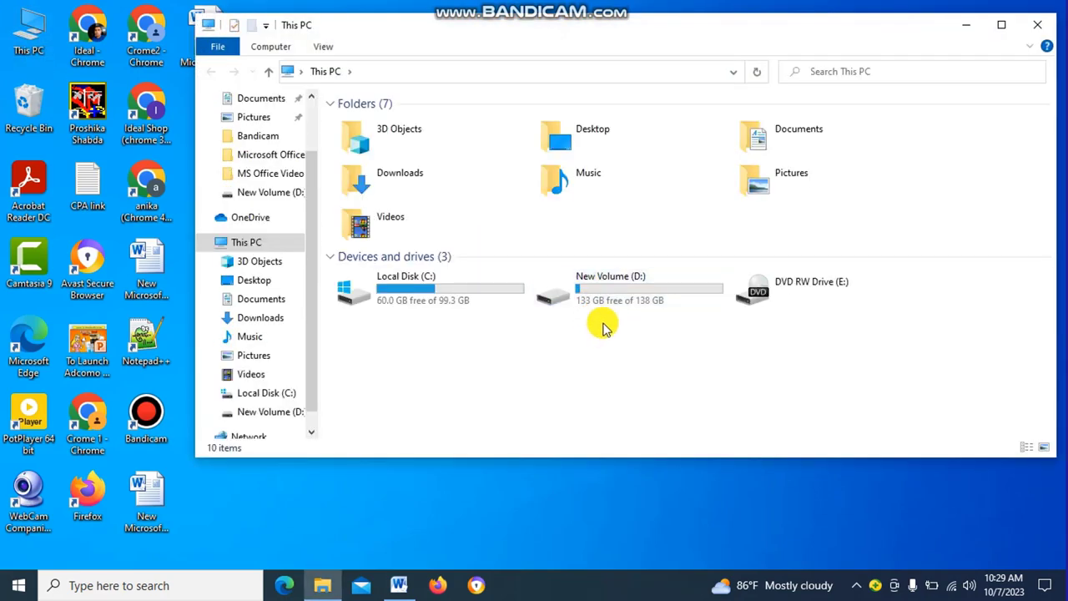
double_click(621, 302)
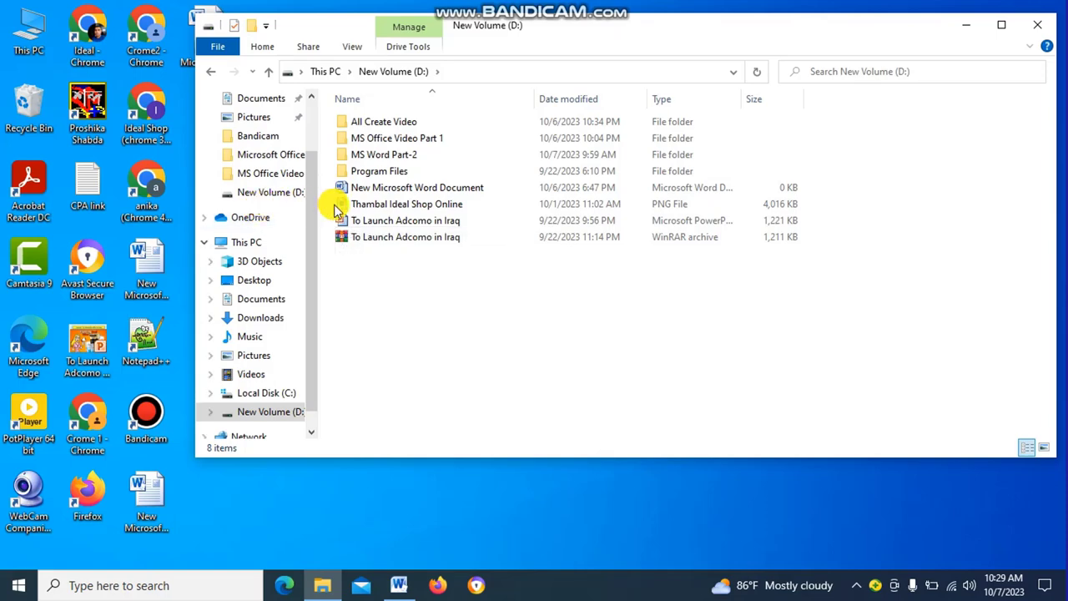
click(210, 72)
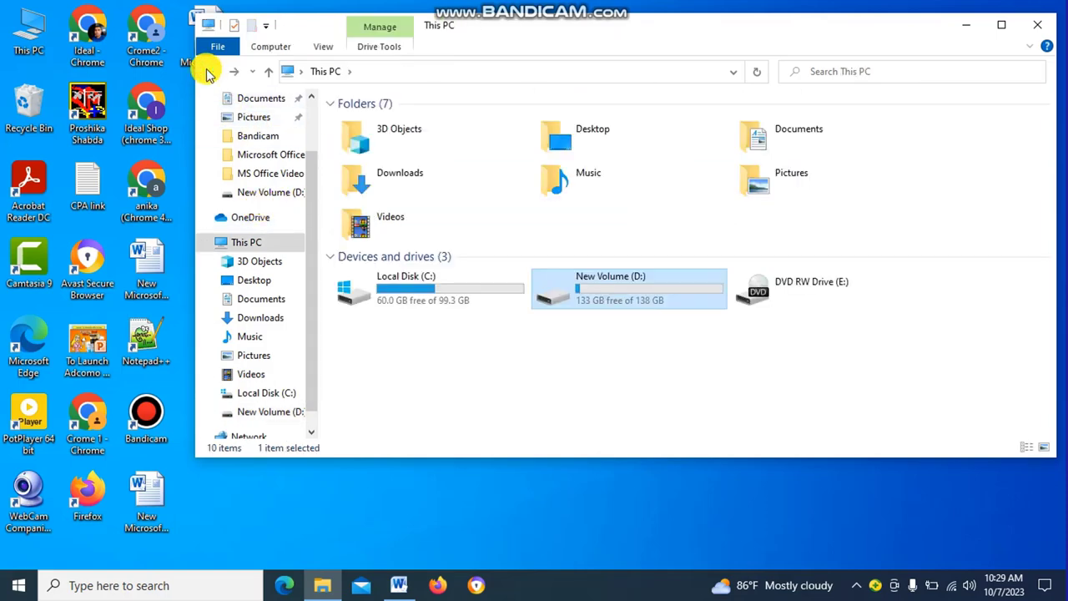
double_click(605, 147)
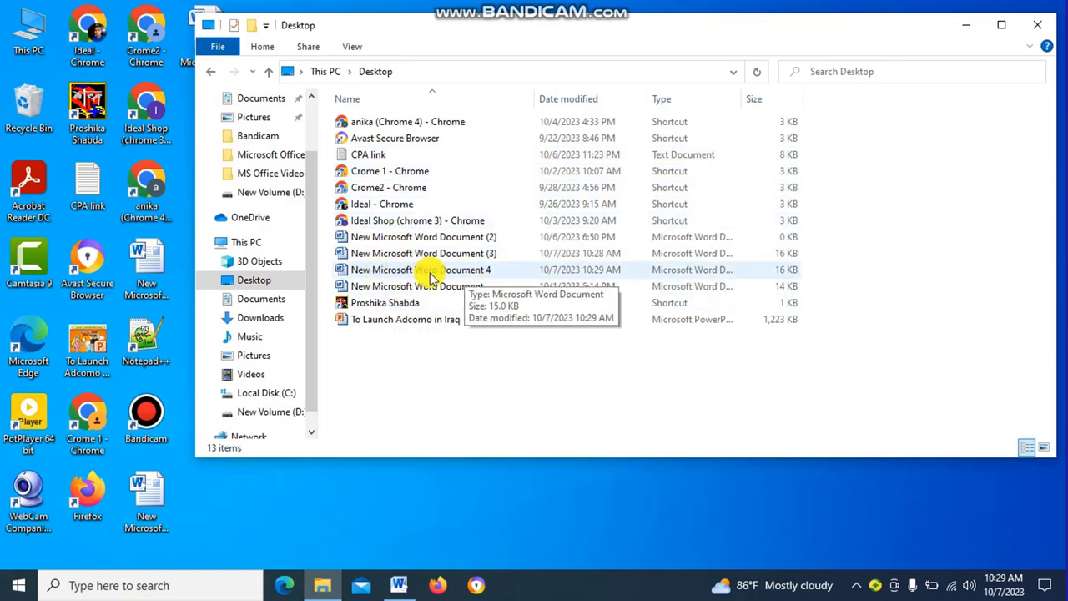
click(1037, 25)
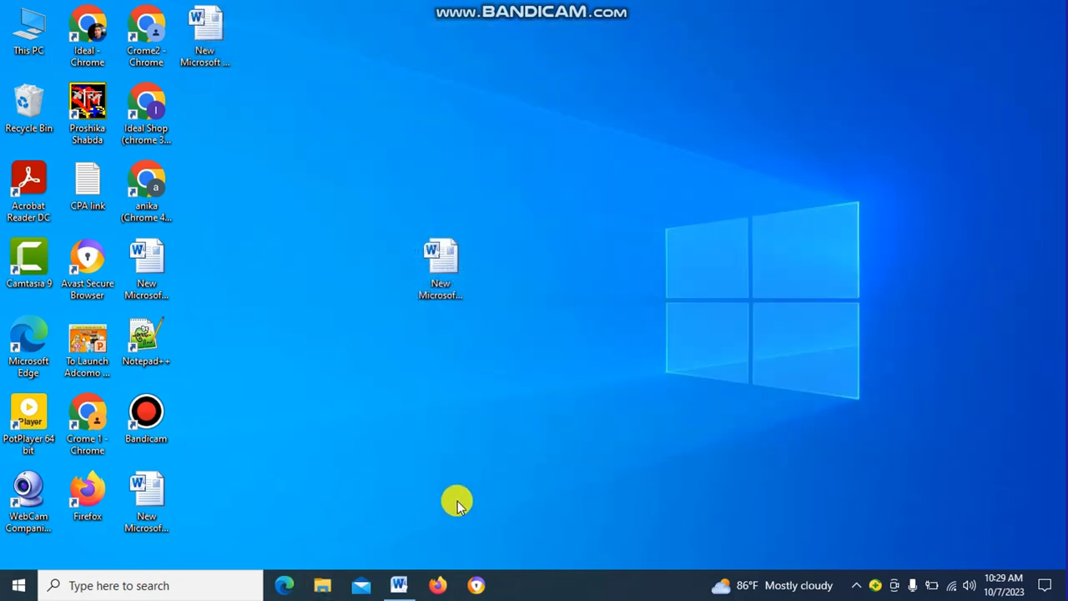
click(399, 586)
click(642, 315)
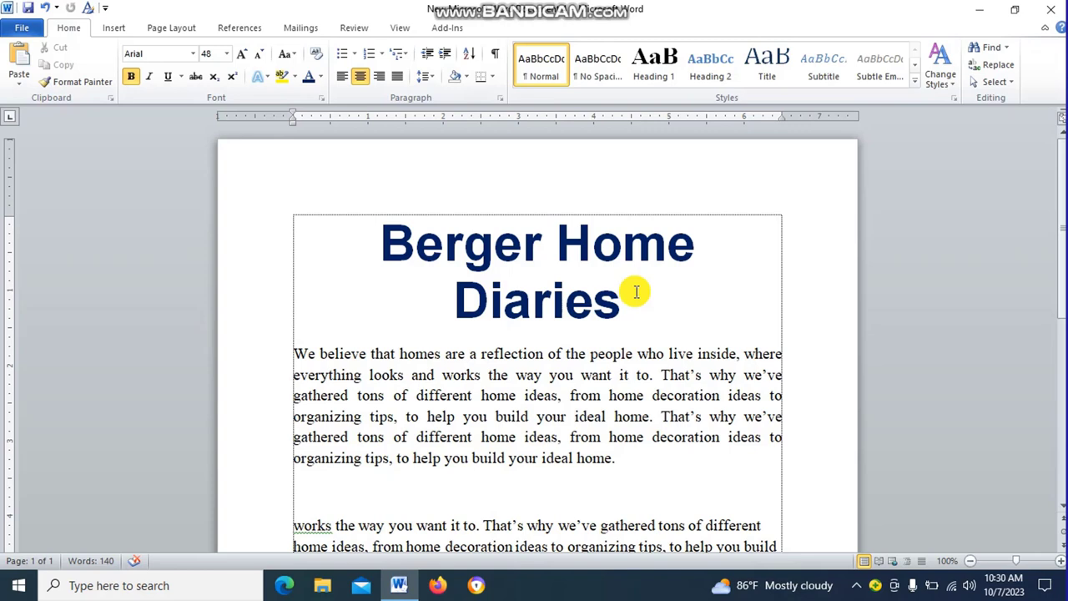
Close the Word window so the Windows desktop shows again
click(1057, 20)
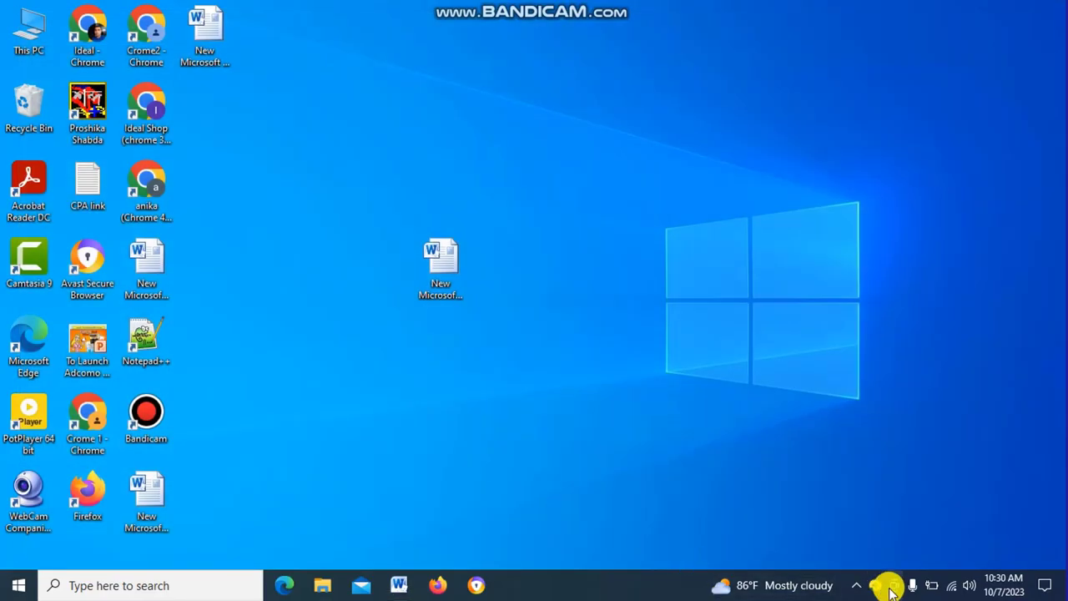